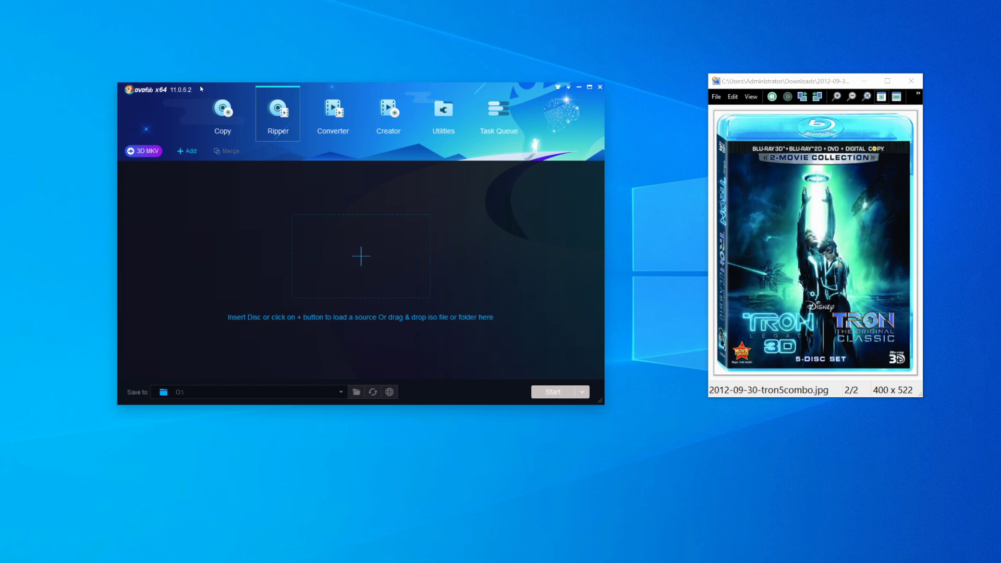
Choose 3D MKV as the output format for the Tron: Legacy 3D rip
click(154, 152)
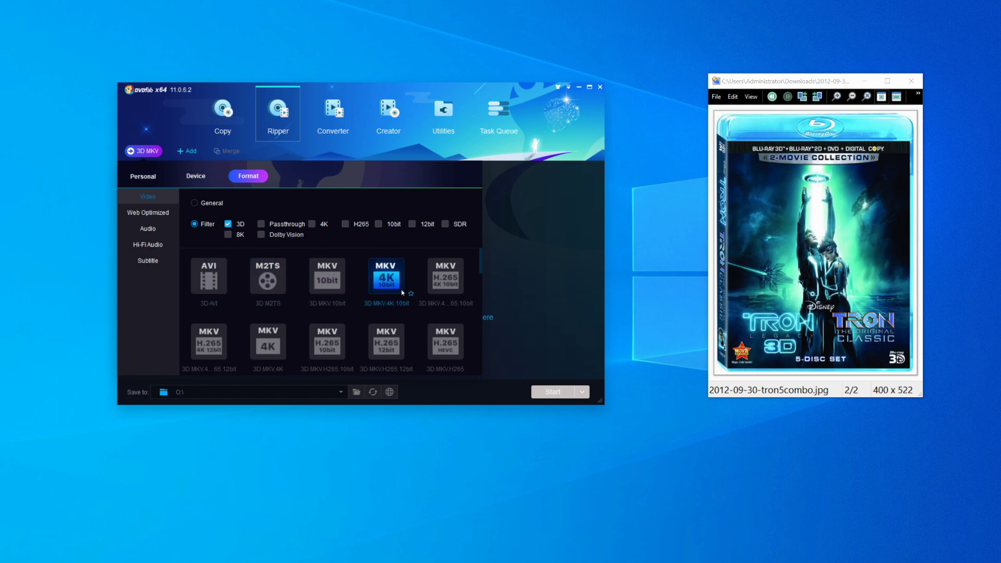
scroll(478, 270, down, 2)
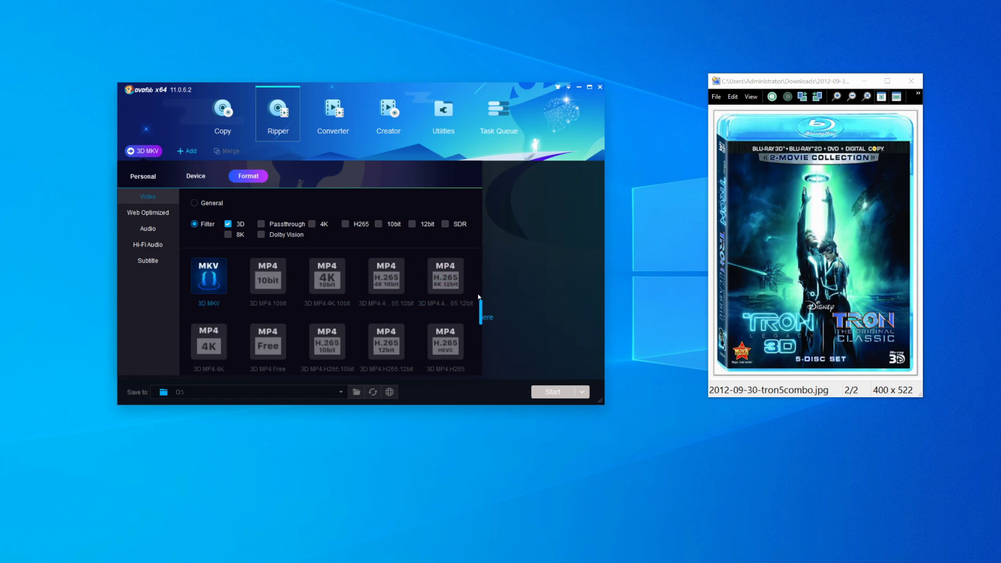
click(203, 280)
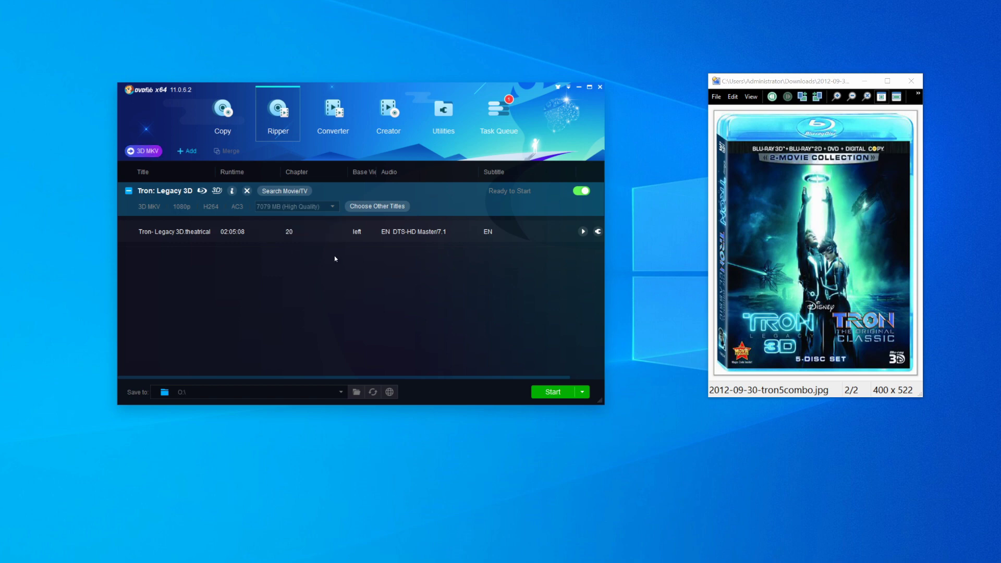
Limit the rip to chapter 4 only, with audio and English subtitles included
click(297, 232)
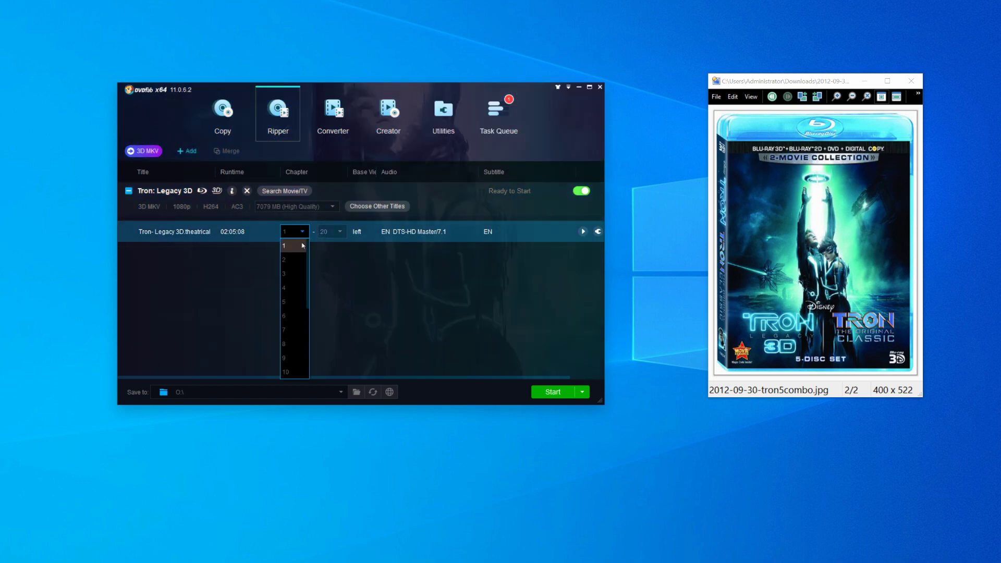
click(293, 288)
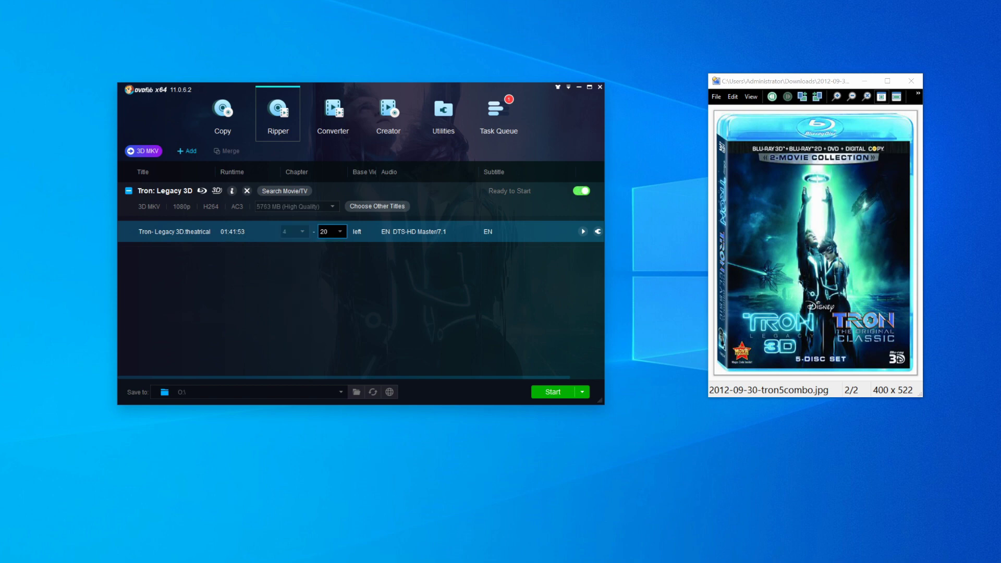
click(326, 231)
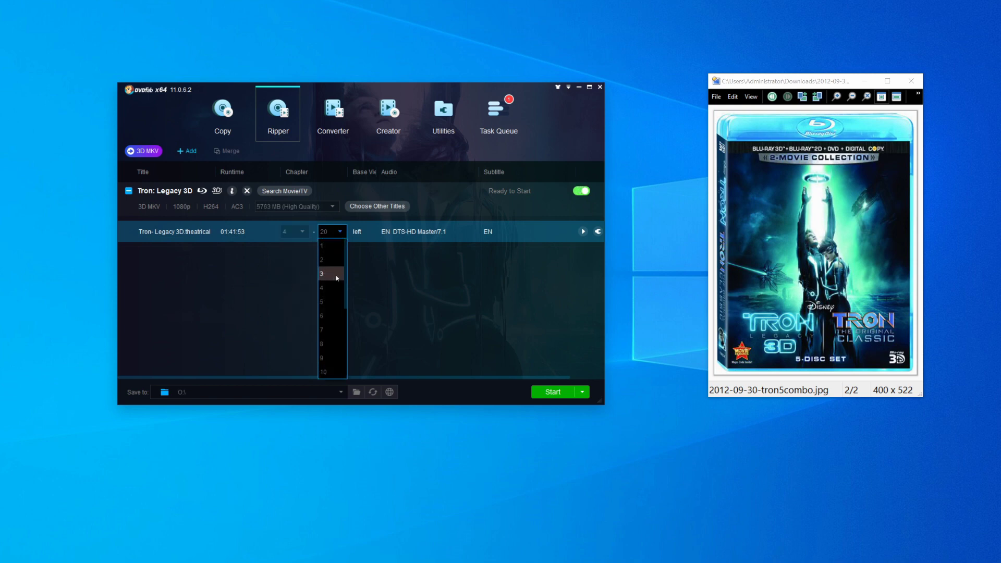
click(336, 288)
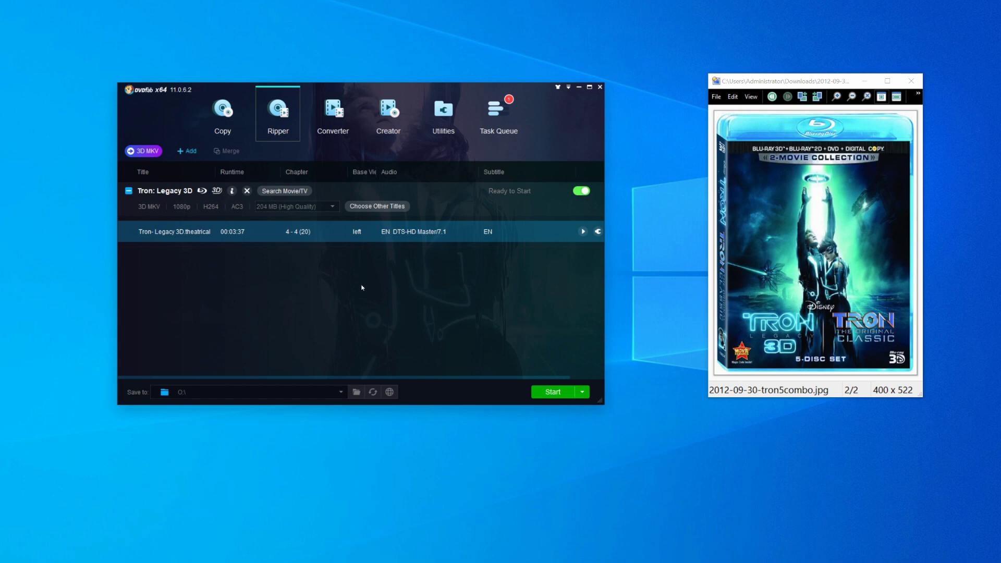
click(438, 233)
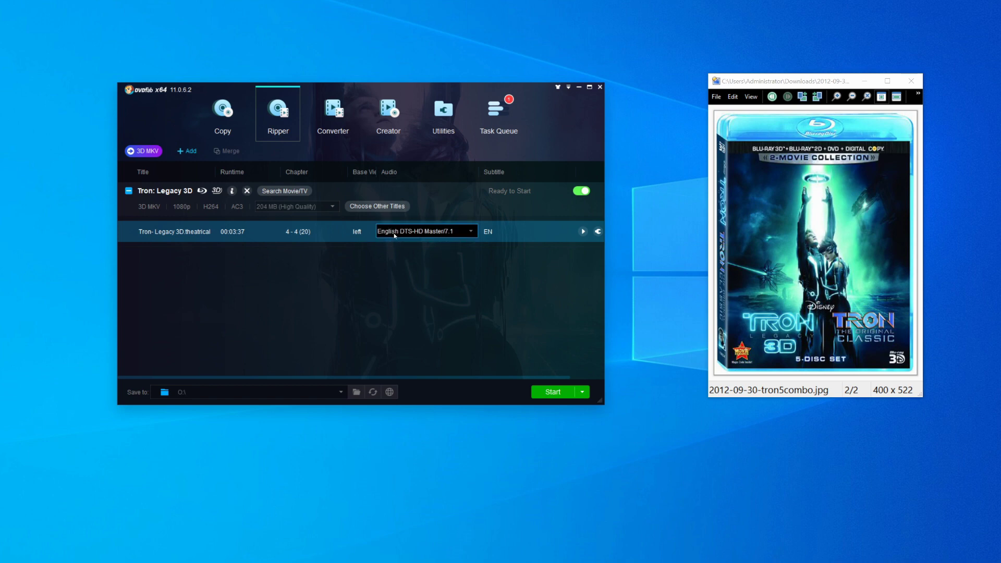
click(510, 231)
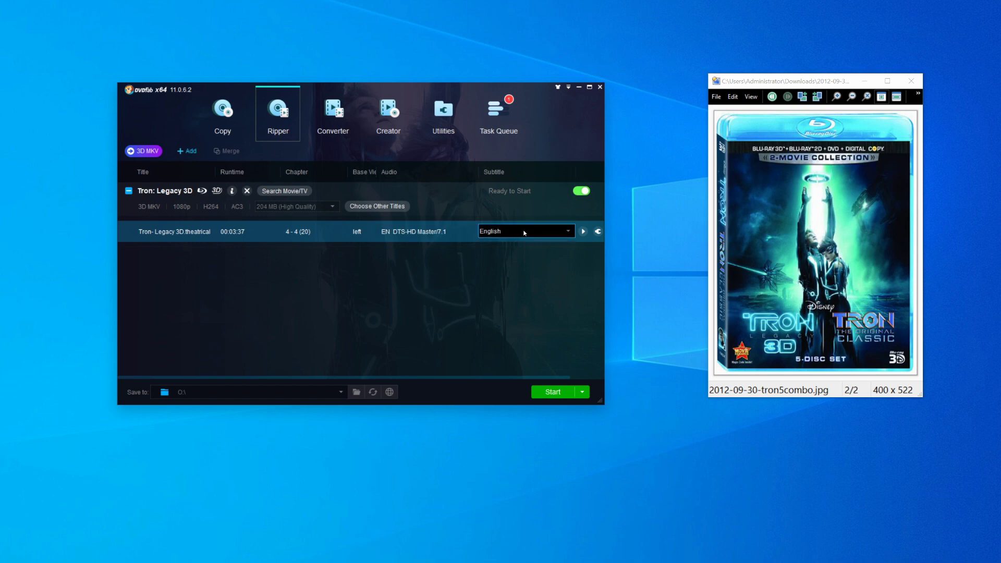
click(468, 276)
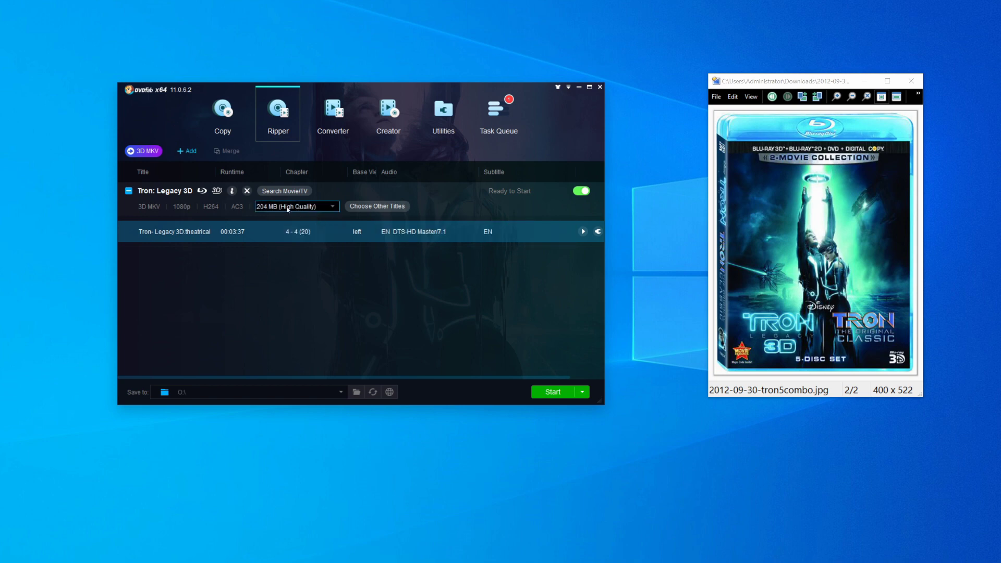
Keep the 204 MB High Quality output size and start ripping
click(323, 206)
click(333, 207)
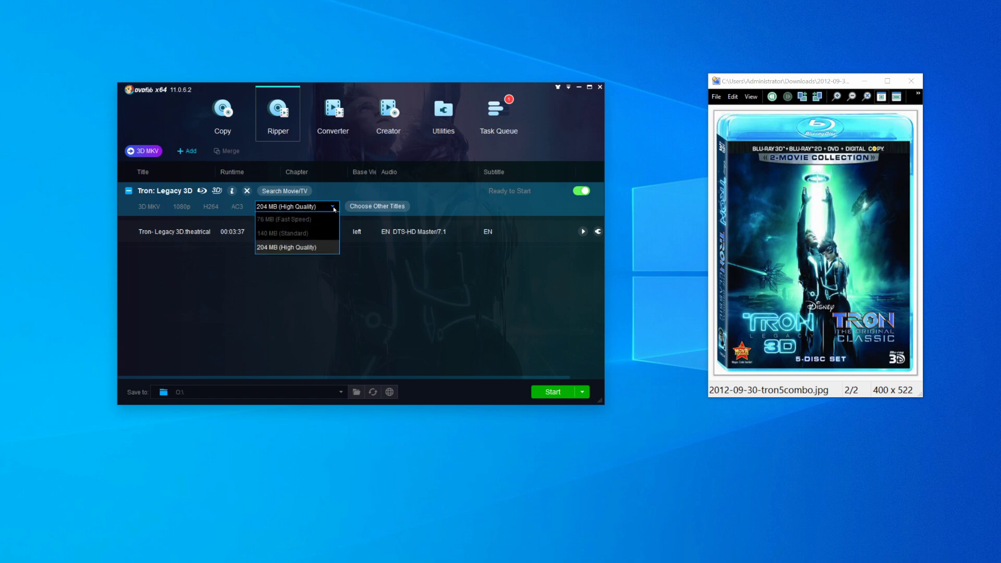
click(267, 248)
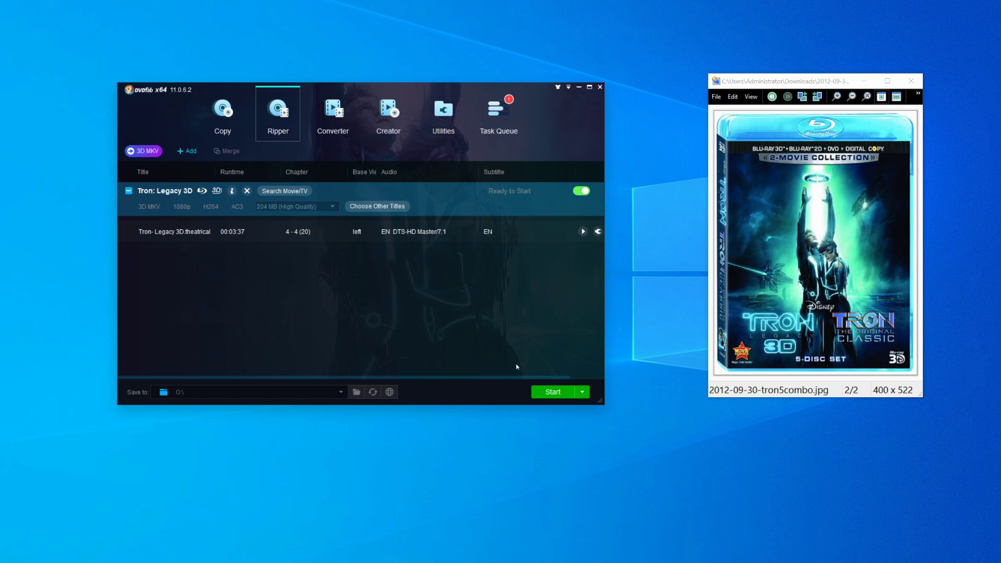
click(551, 392)
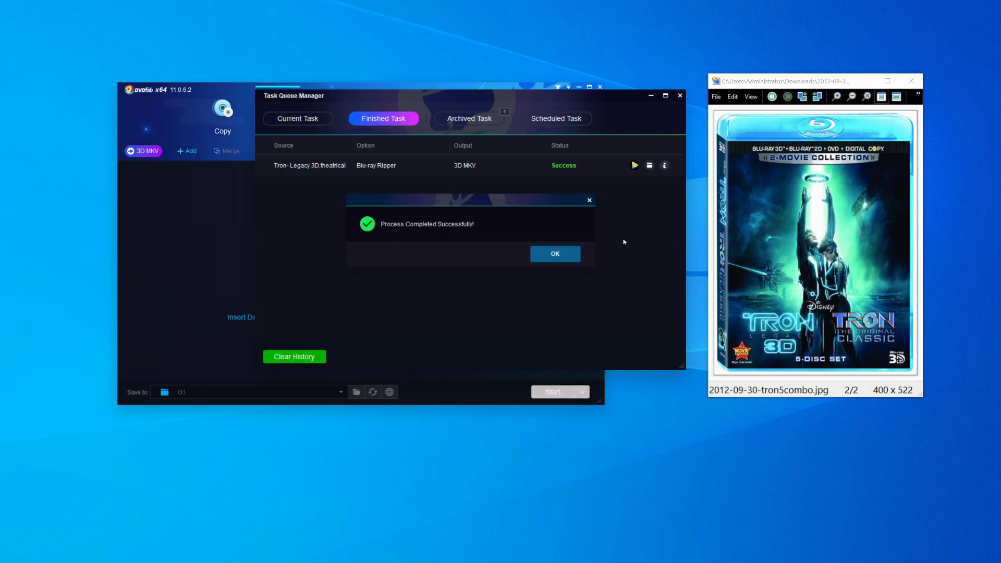
Dismiss the DVDFab dialogs, play the ripped clip in VLC at half volume, then close VLC
click(554, 253)
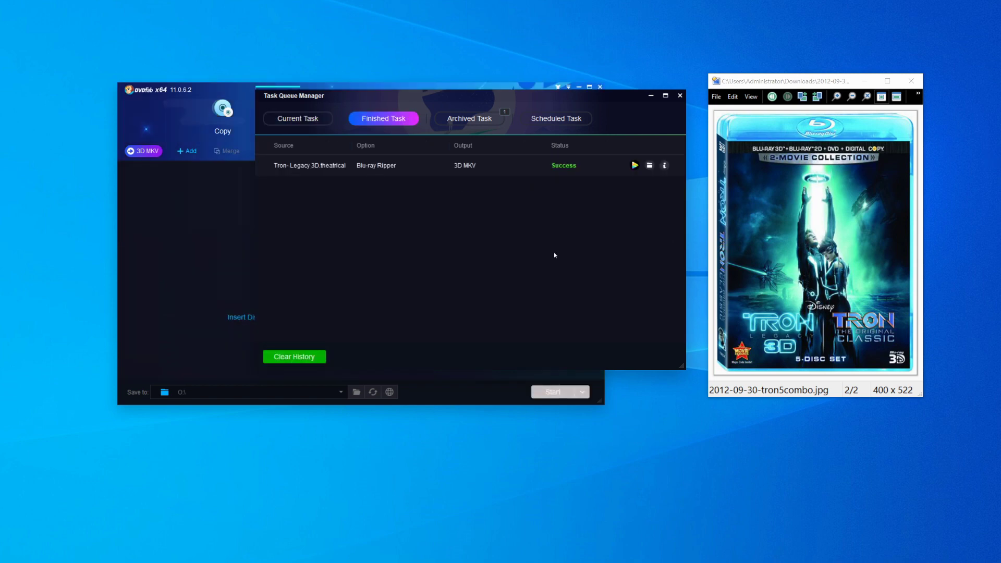
click(681, 95)
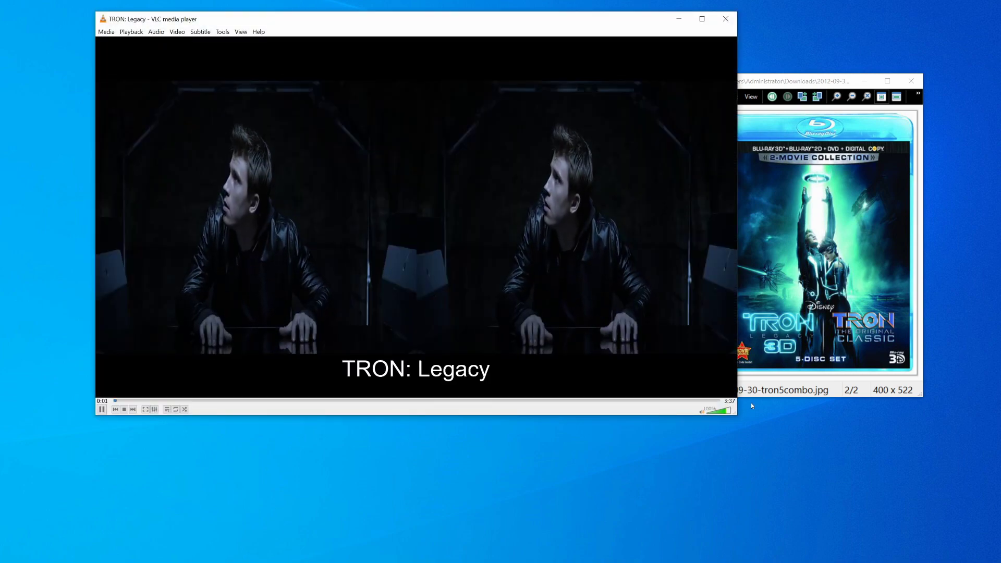
click(718, 412)
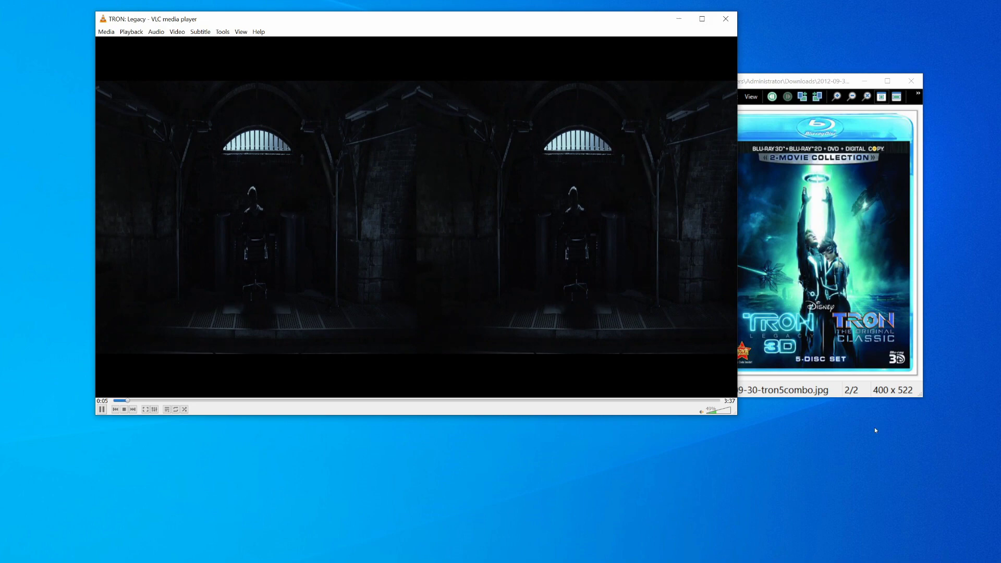
click(918, 471)
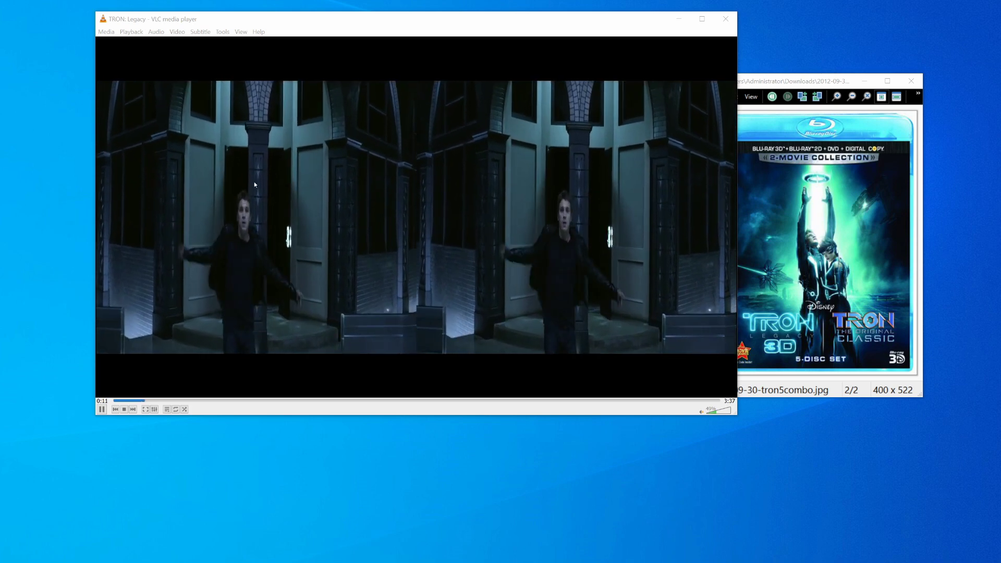
click(725, 19)
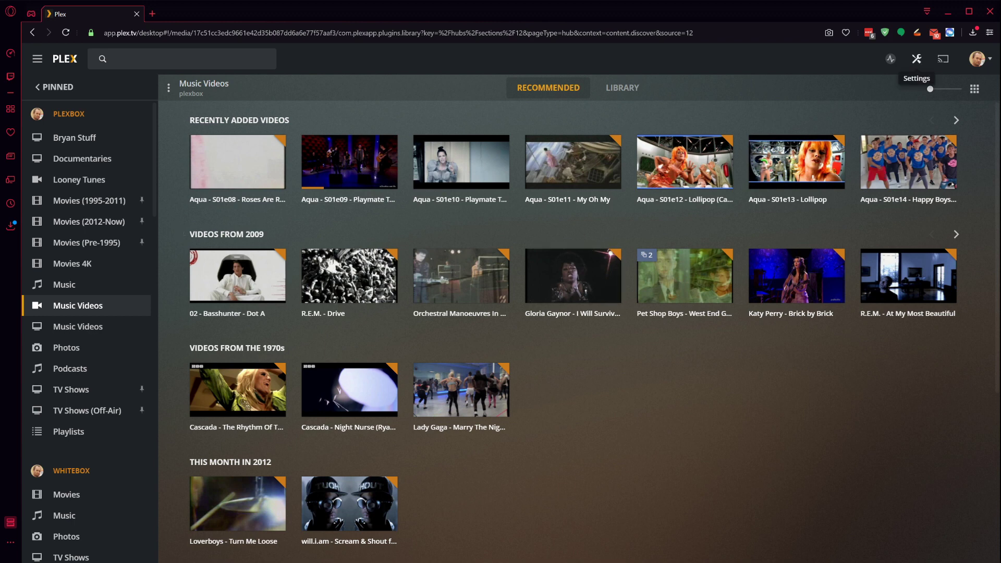
click(917, 58)
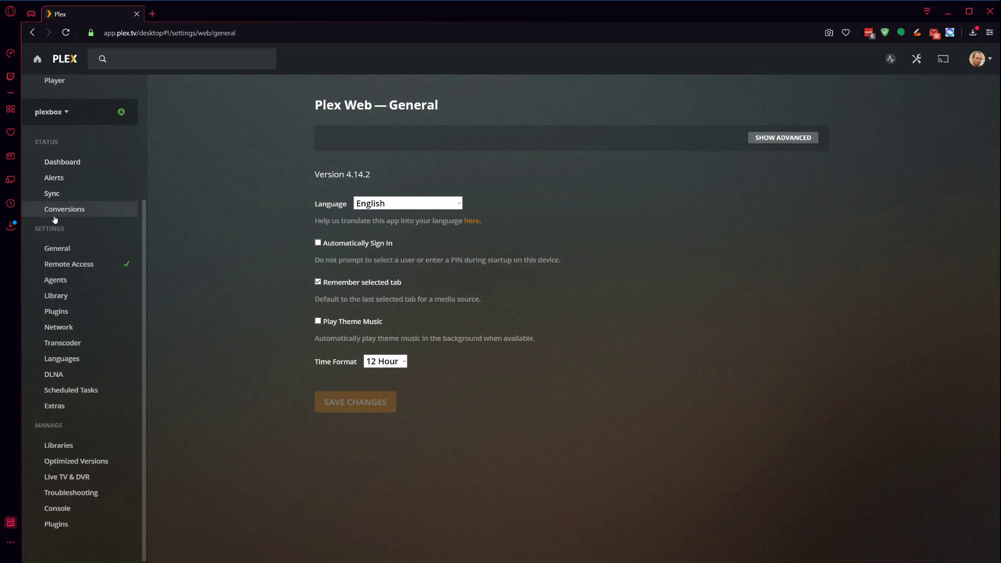
click(59, 379)
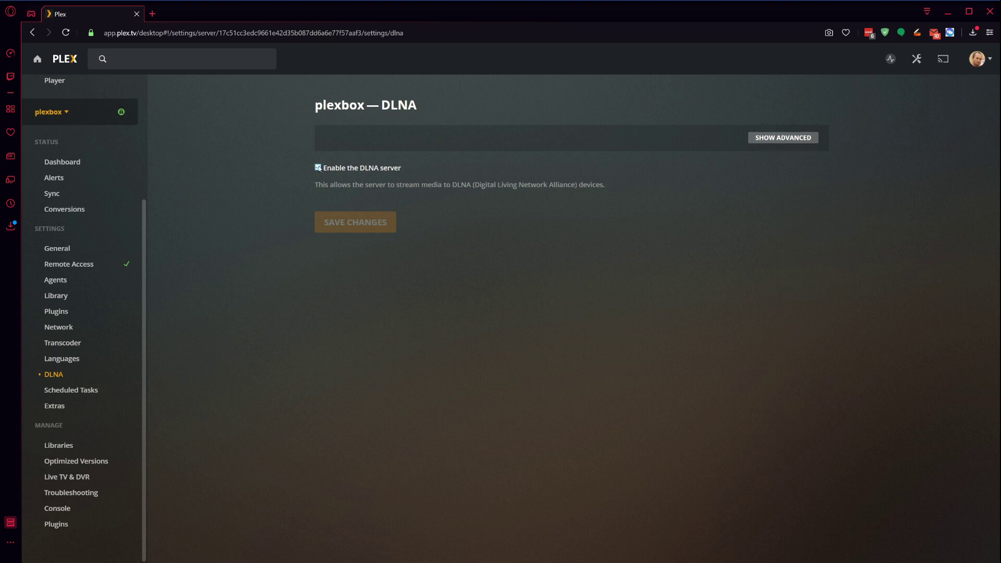
click(37, 58)
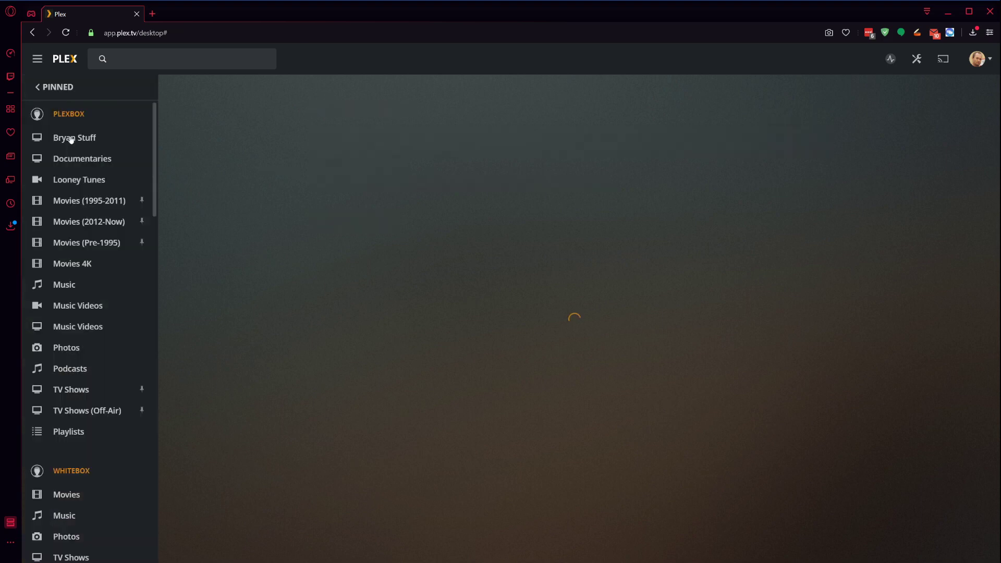
click(95, 306)
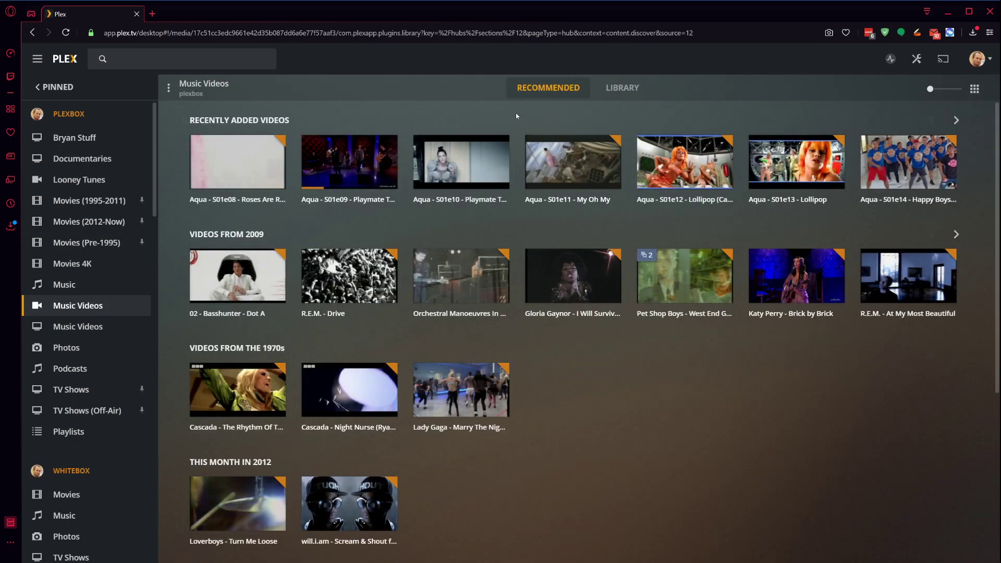
mouse_move(95, 115)
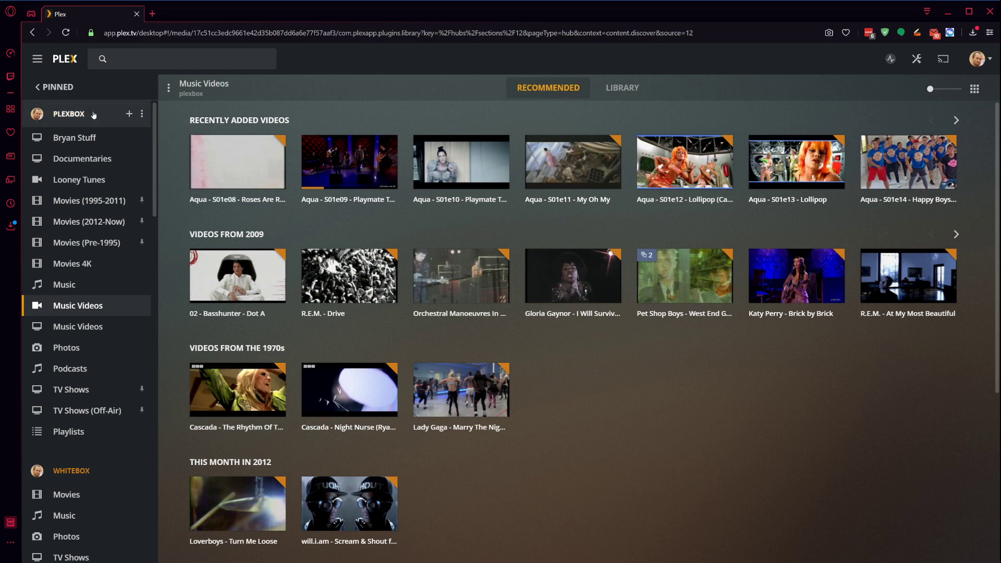
Start a new Movies-type library on plexbox named 'Movies 3D'
click(129, 115)
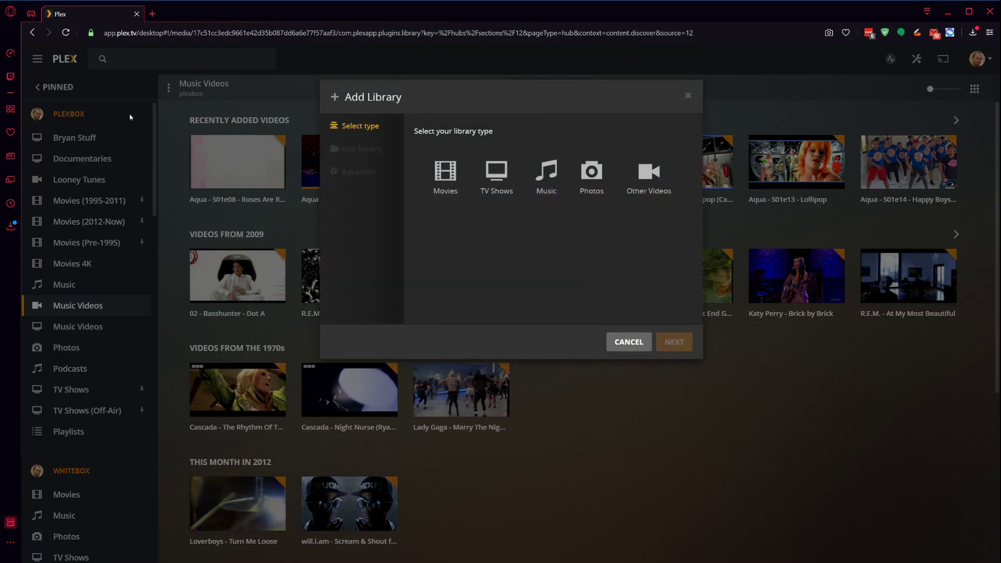
click(452, 168)
click(463, 240)
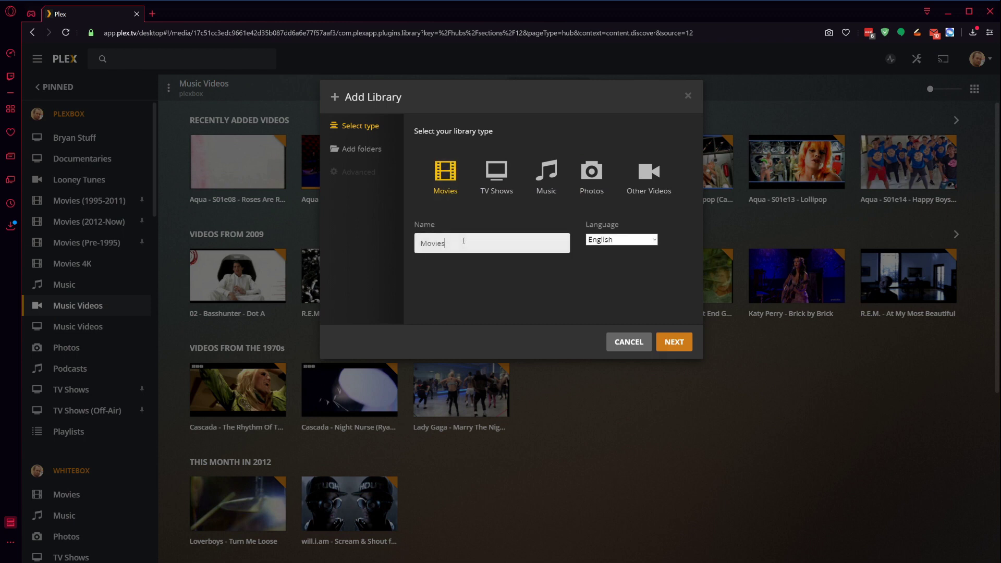
text(3D)
click(676, 340)
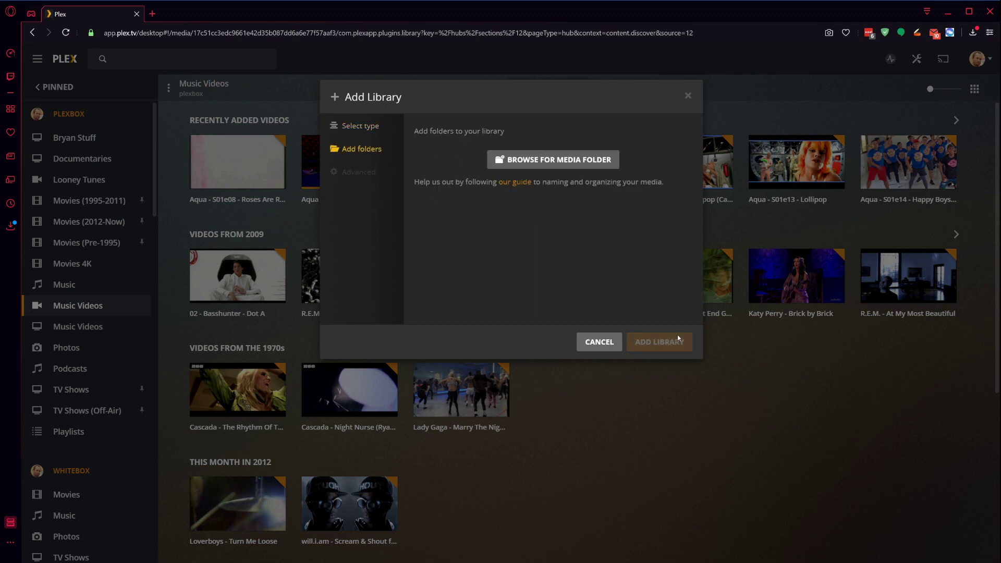
Add S:\Movies 3D as the library folder and create the library
click(563, 166)
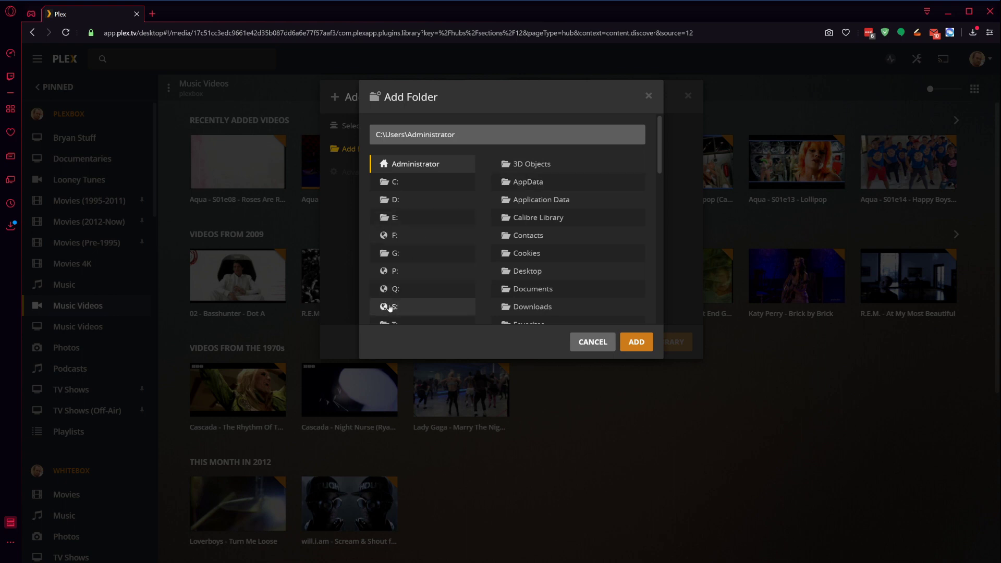
click(390, 307)
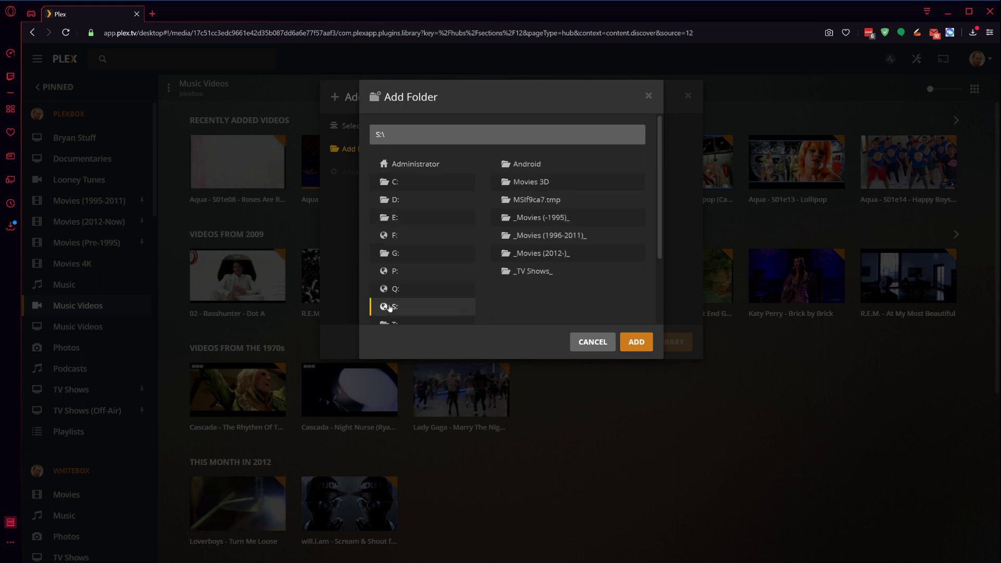
click(529, 184)
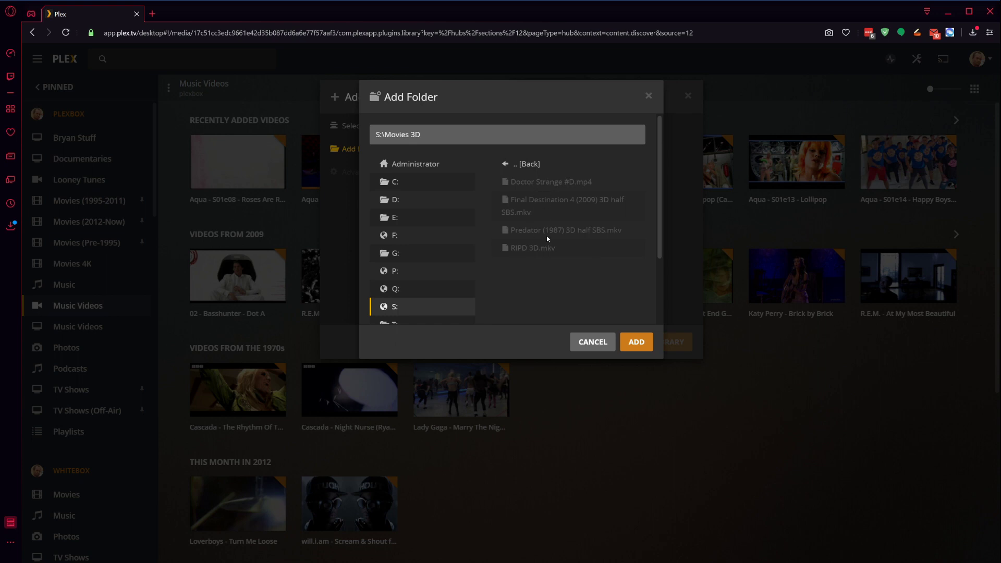
click(629, 339)
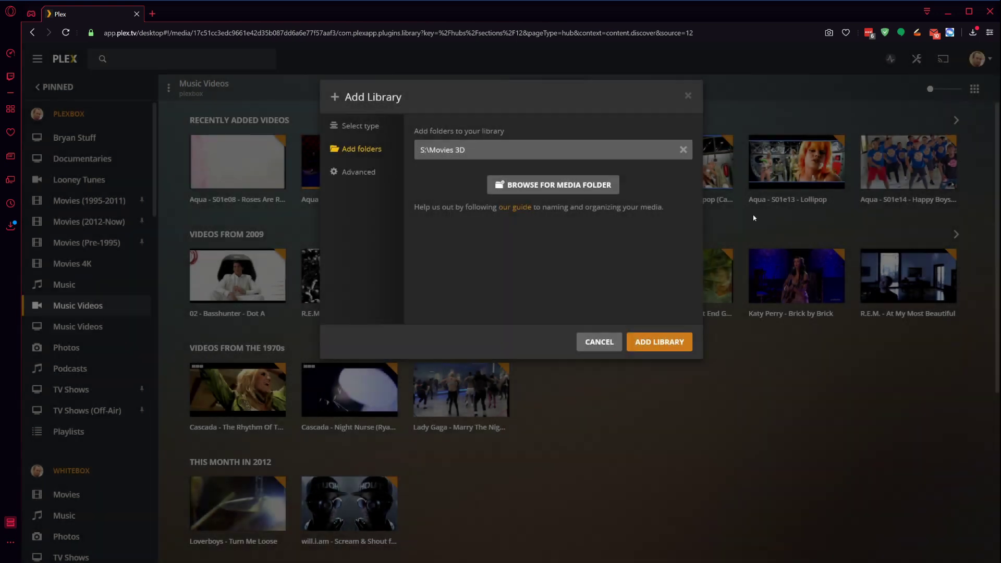
click(658, 342)
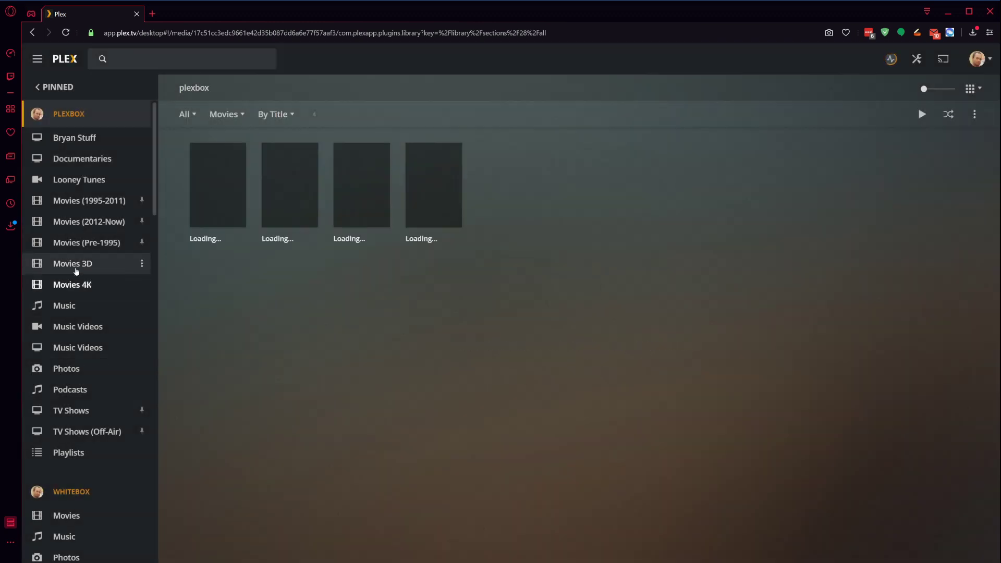
Open the Movies 3D library from the Plex sidebar
click(78, 267)
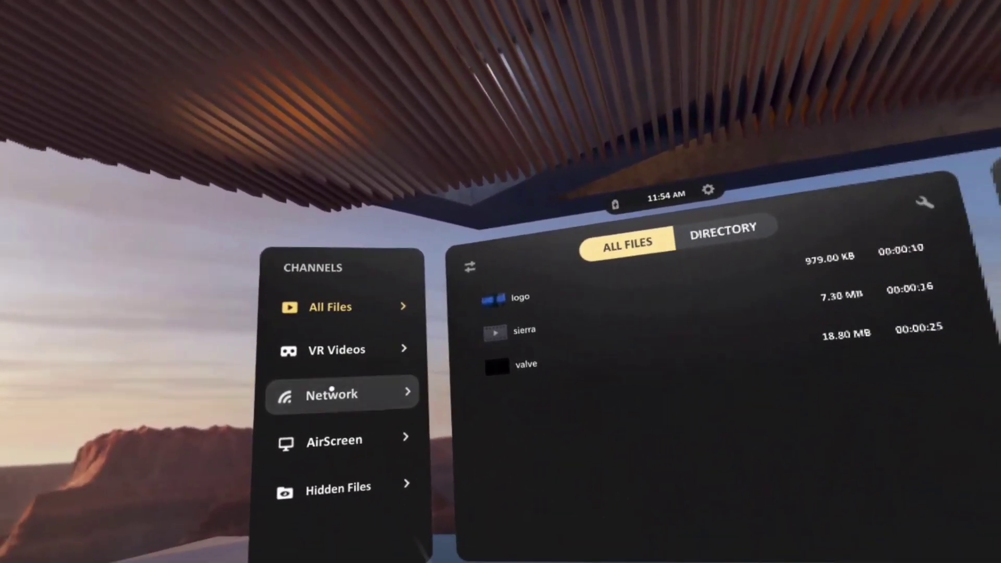
Open the Network channel listing the HDHomeRun, plexbox and TNAS servers and SMB shares
click(355, 399)
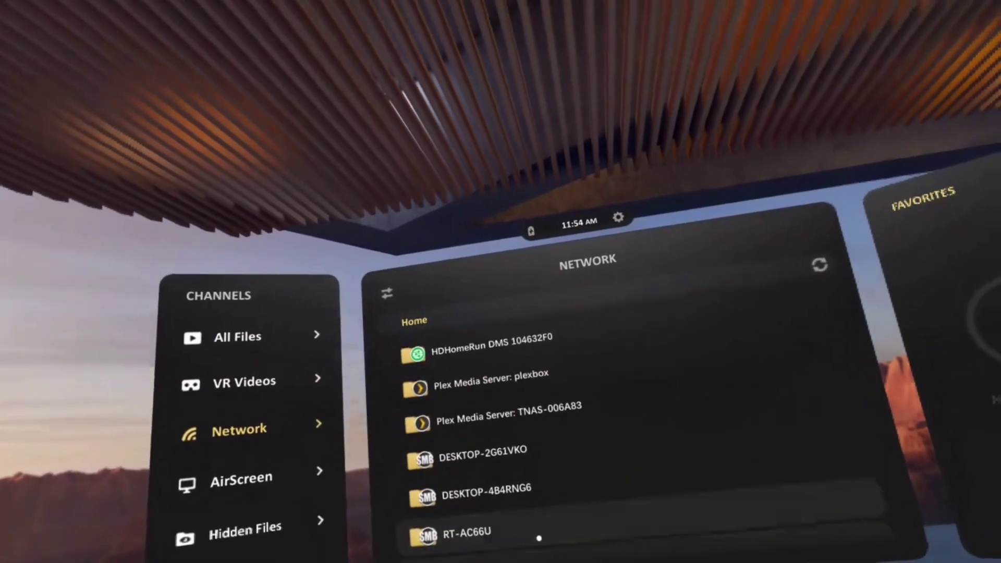
scroll(511, 492, down, 3)
scroll(510, 493, up, 3)
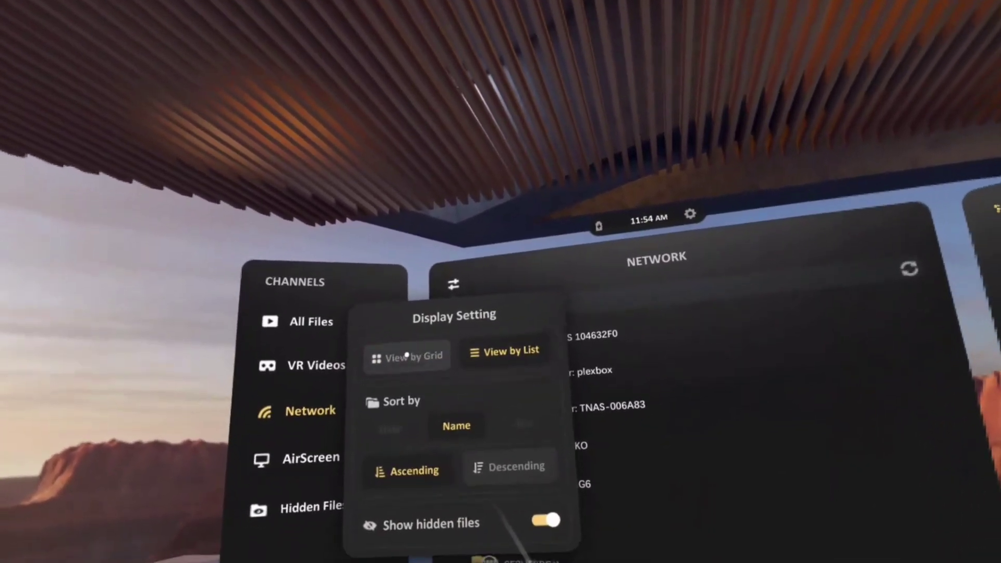
Switch network sources to grid view, back to list view, and close Display Setting
click(394, 359)
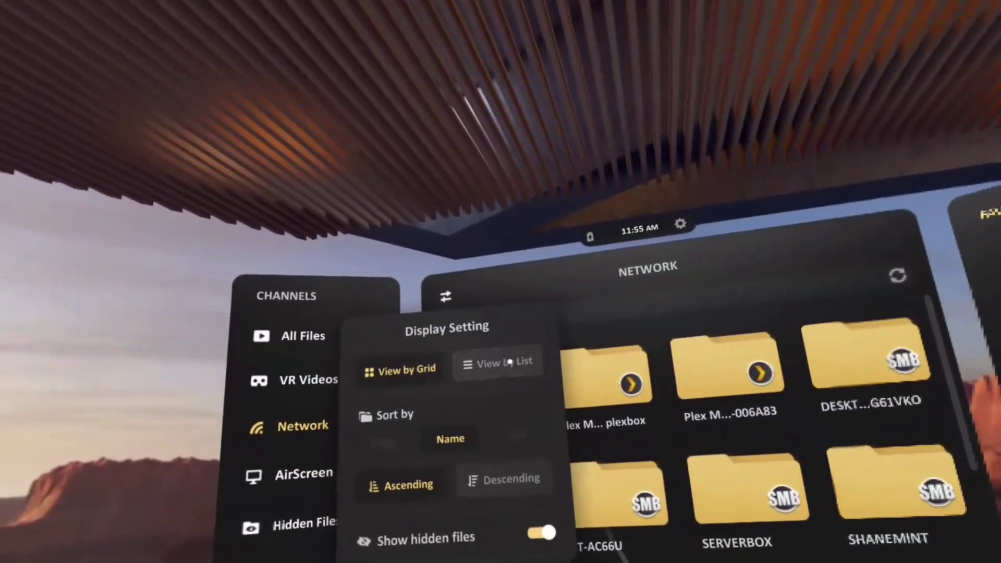
click(390, 353)
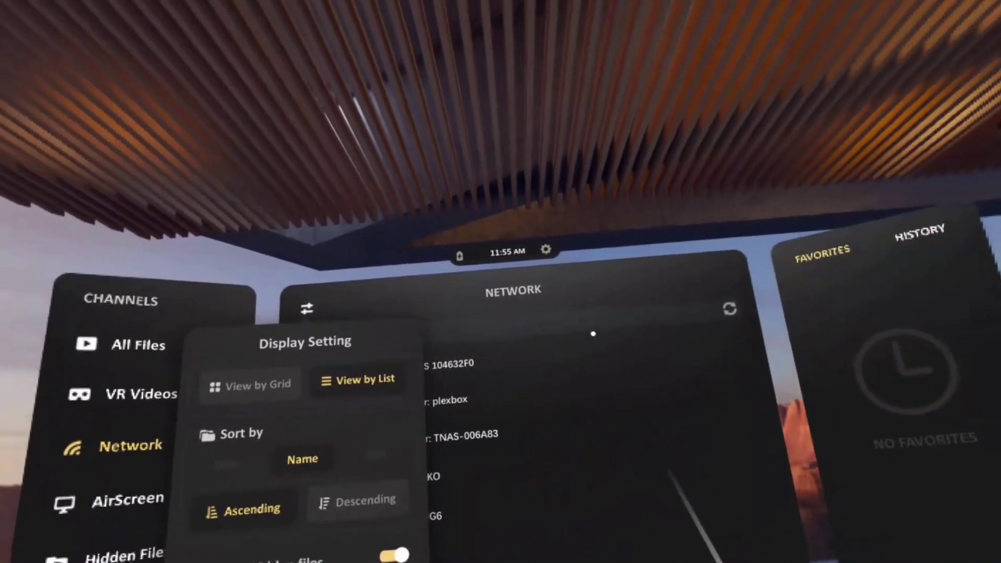
click(643, 278)
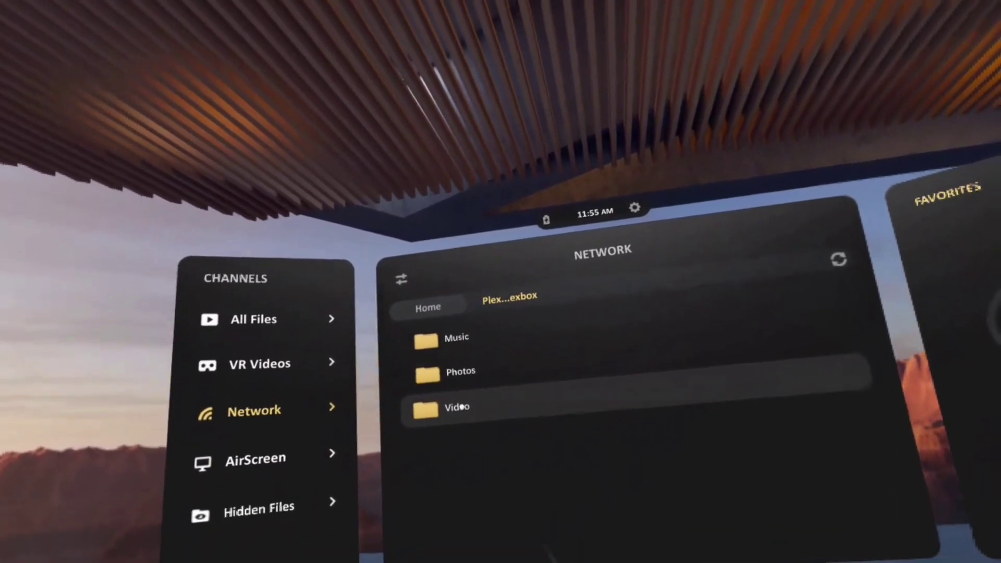
Browse plexbox's Video > Movies 3D > All Movies 3D to list every 3D title
click(462, 407)
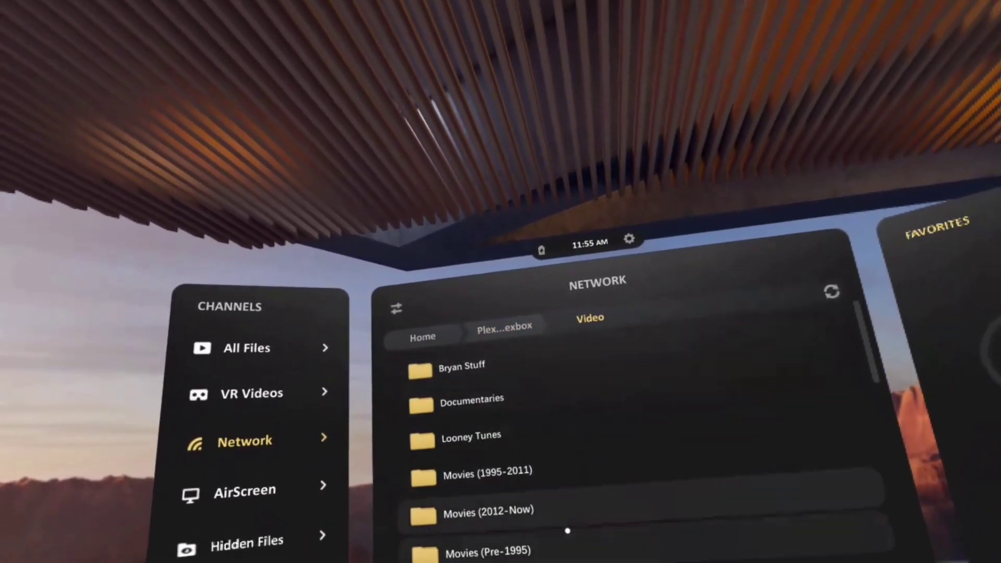
scroll(562, 433, down, 1)
scroll(561, 433, down, 2)
scroll(539, 362, up, 3)
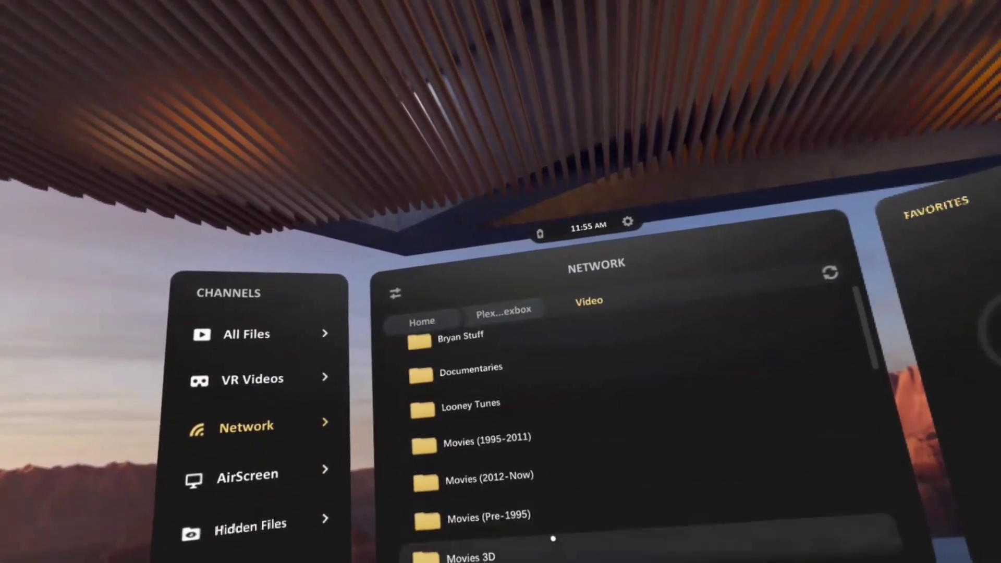
scroll(555, 521, down, 3)
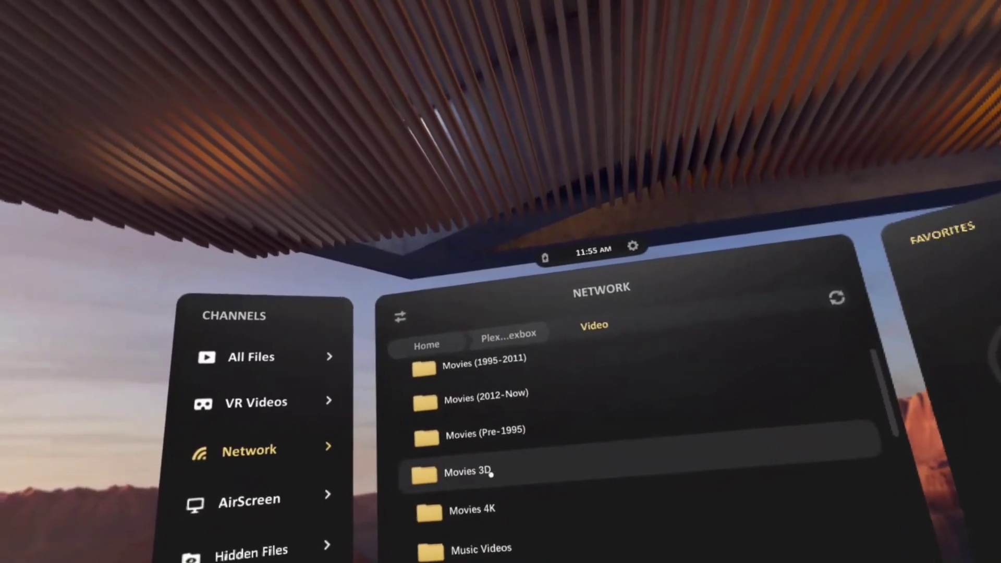
click(475, 472)
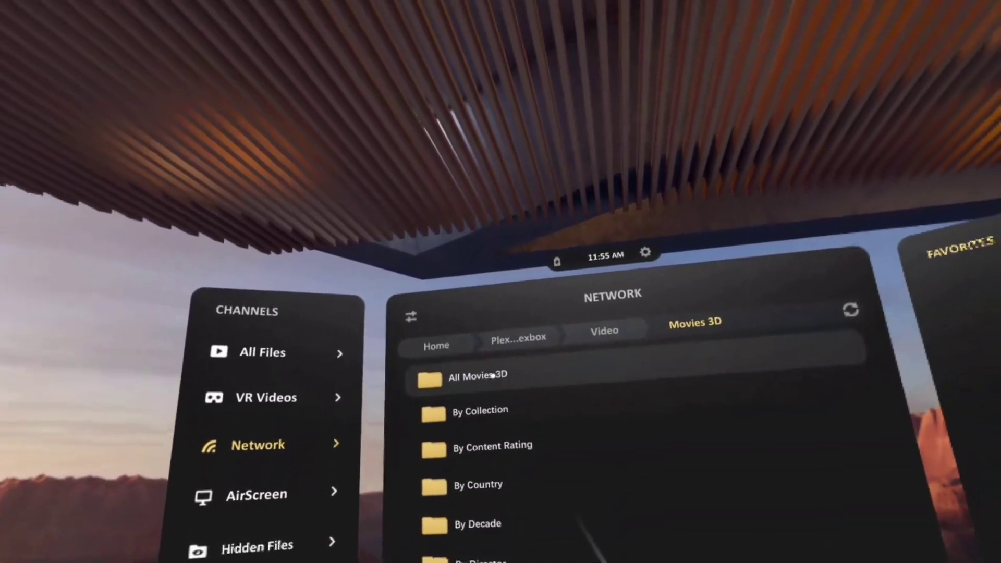
click(493, 375)
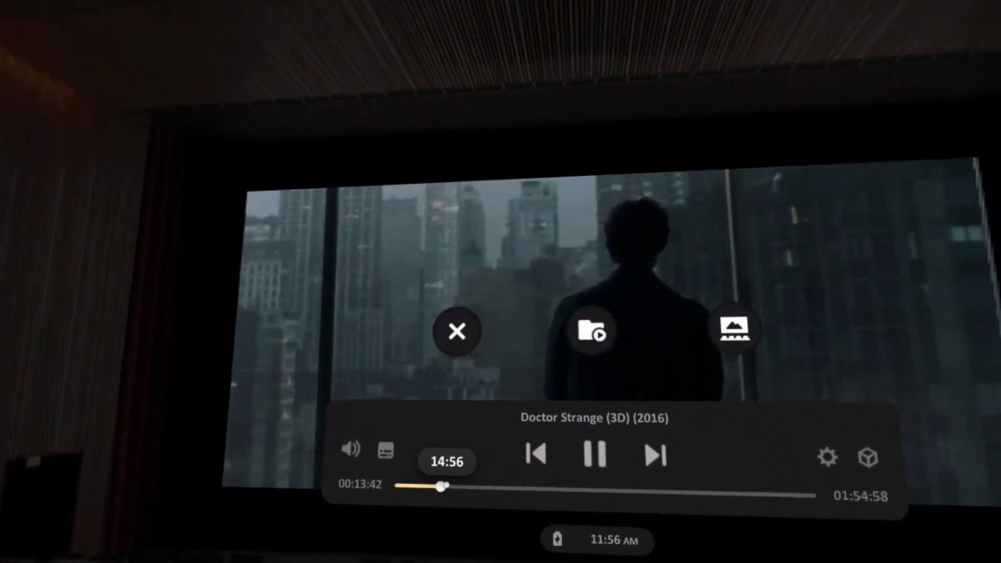
Seek Doctor Strange (3D) ahead to around 01:20:39
click(737, 529)
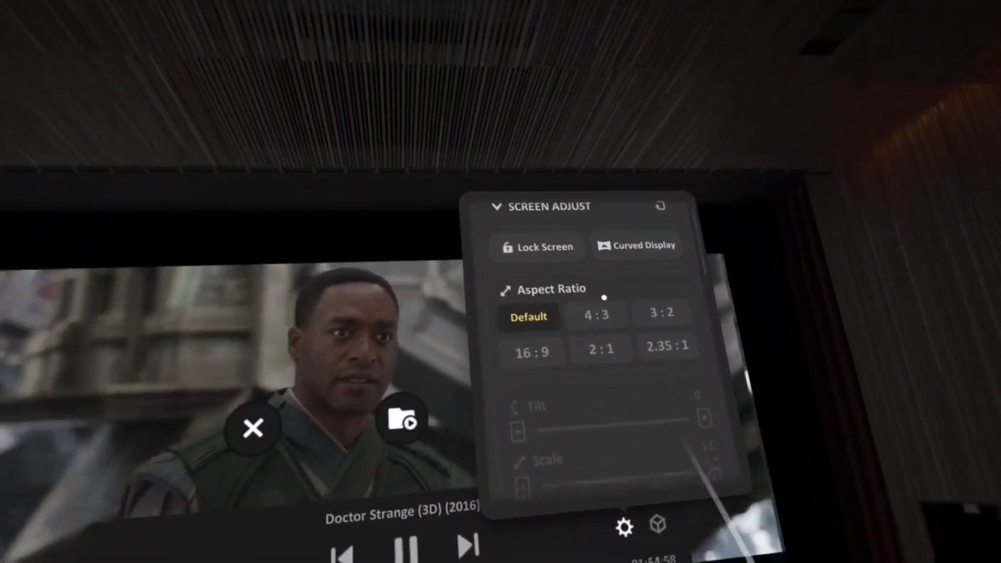
Rotate the picture to 90 degrees and back to 0, then scroll to Image Adjust
scroll(577, 299, down, 3)
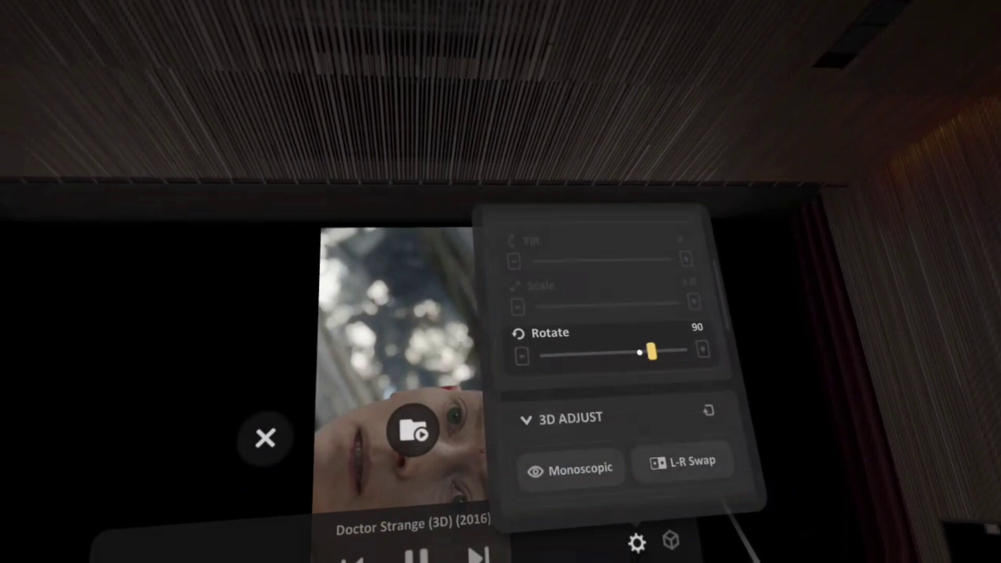
drag(652, 351, 614, 354)
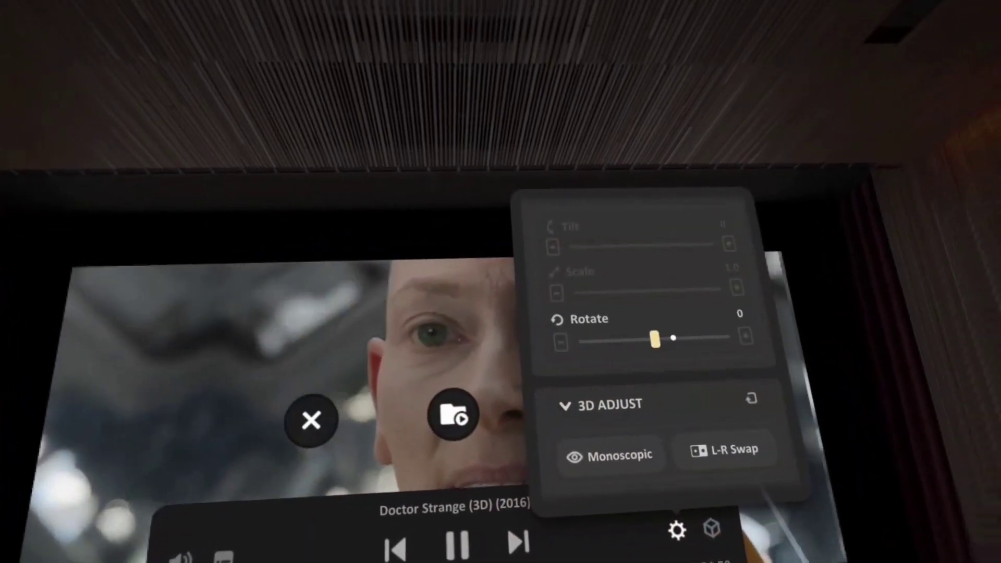
click(678, 340)
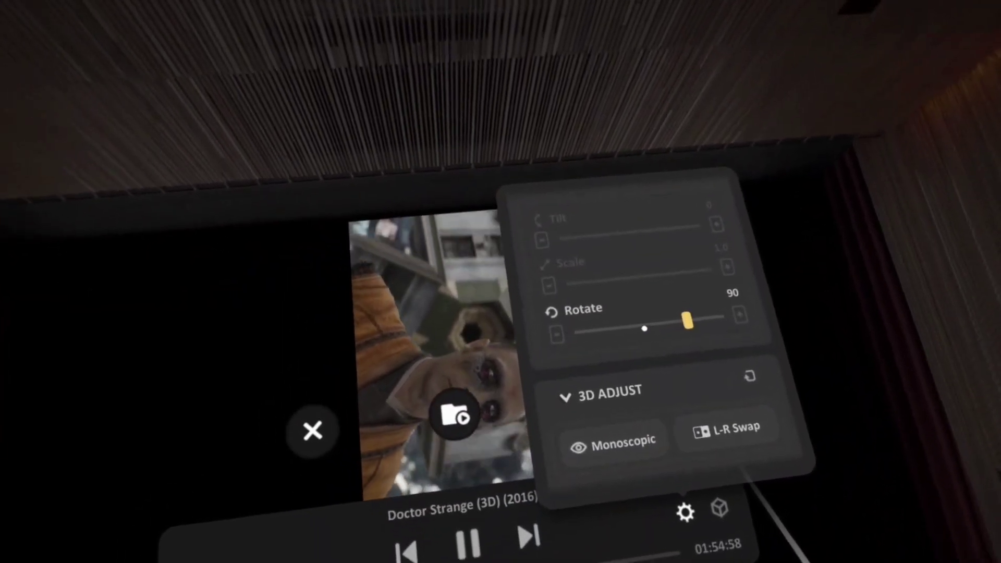
click(643, 327)
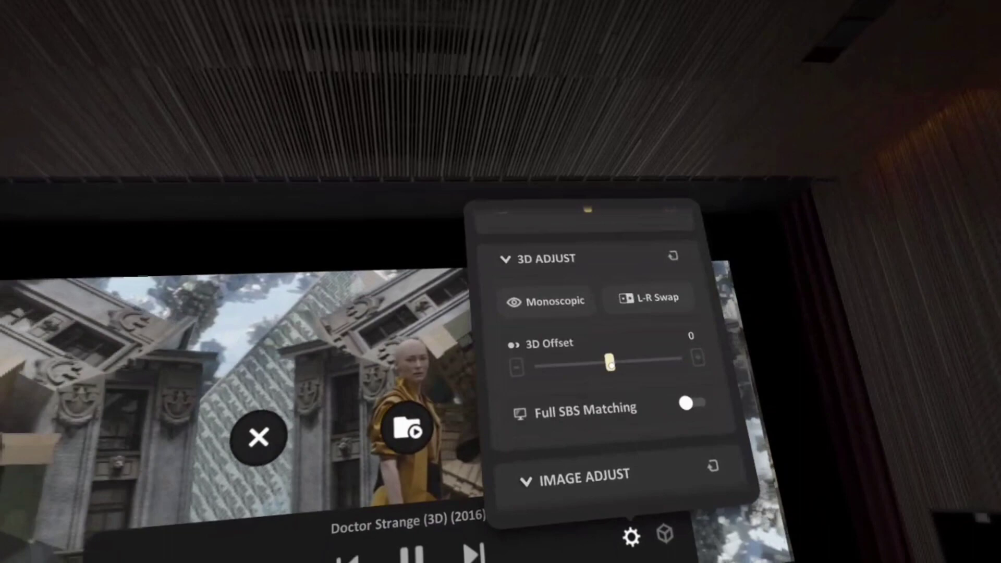
drag(668, 367, 626, 352)
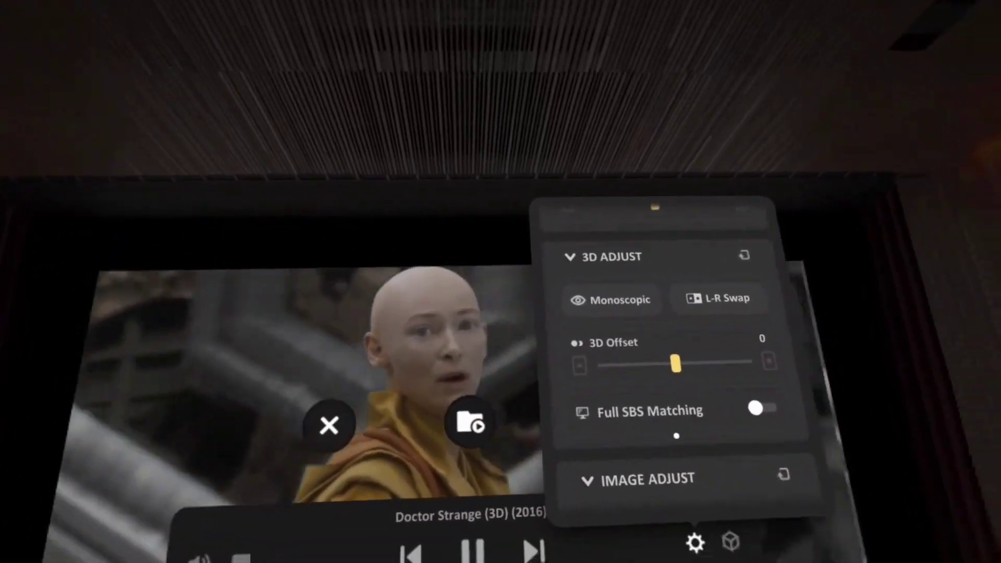
scroll(619, 405, down, 5)
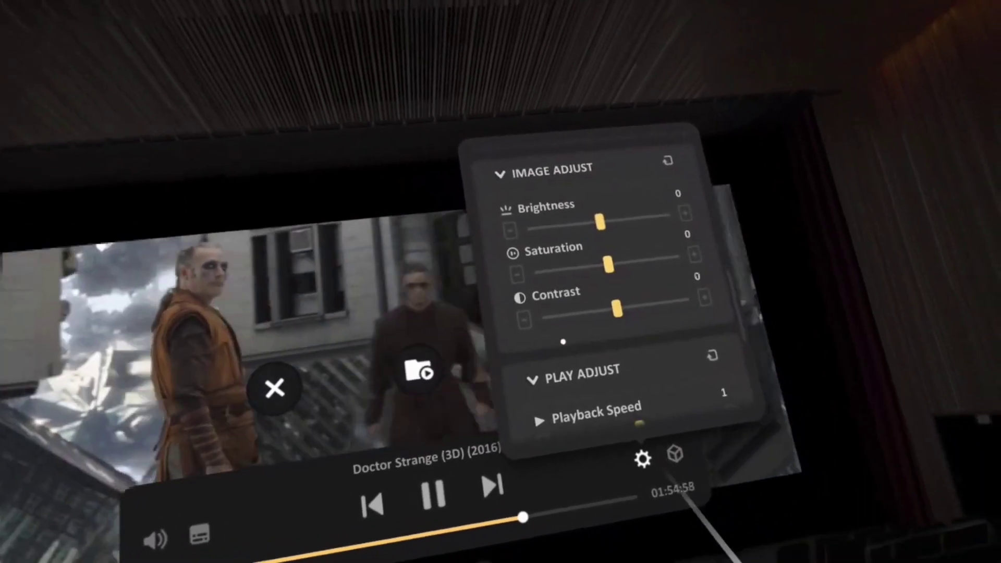
Raise Doctor Strange's playback speed from 1 to 1.25 under Play Adjust
scroll(600, 339, down, 2)
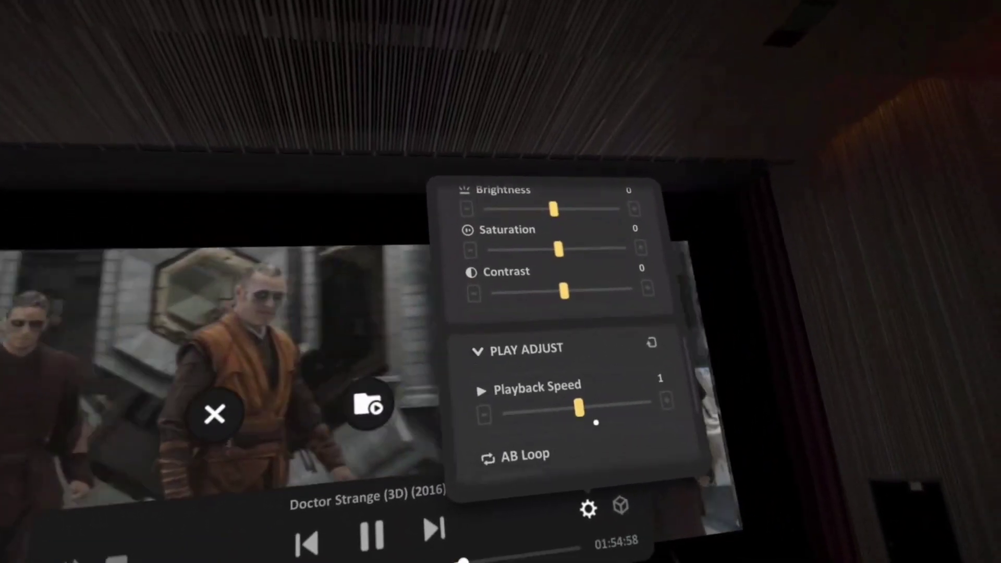
click(591, 391)
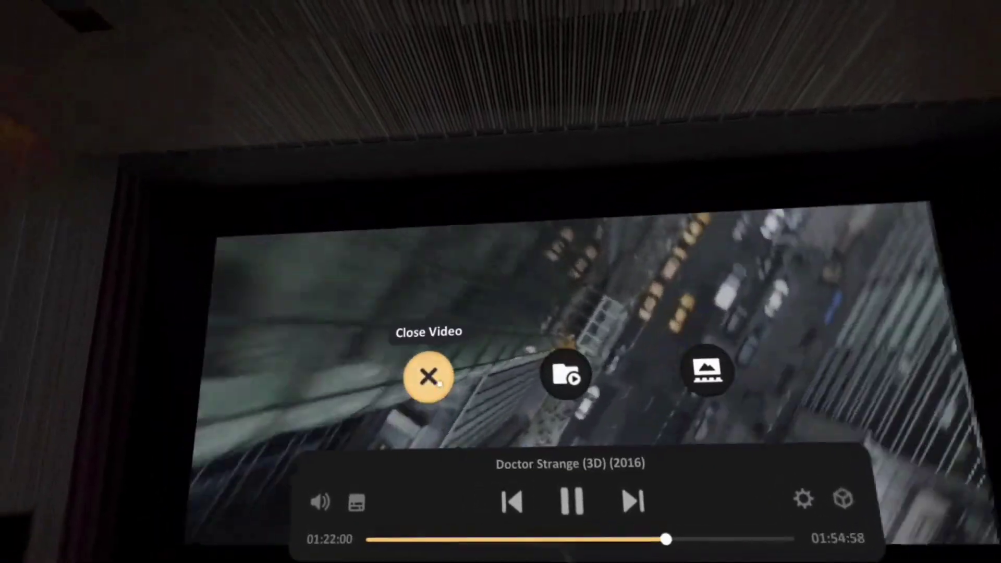
Close Doctor Strange, return to the Video folder, and browse down to the music videos
click(439, 383)
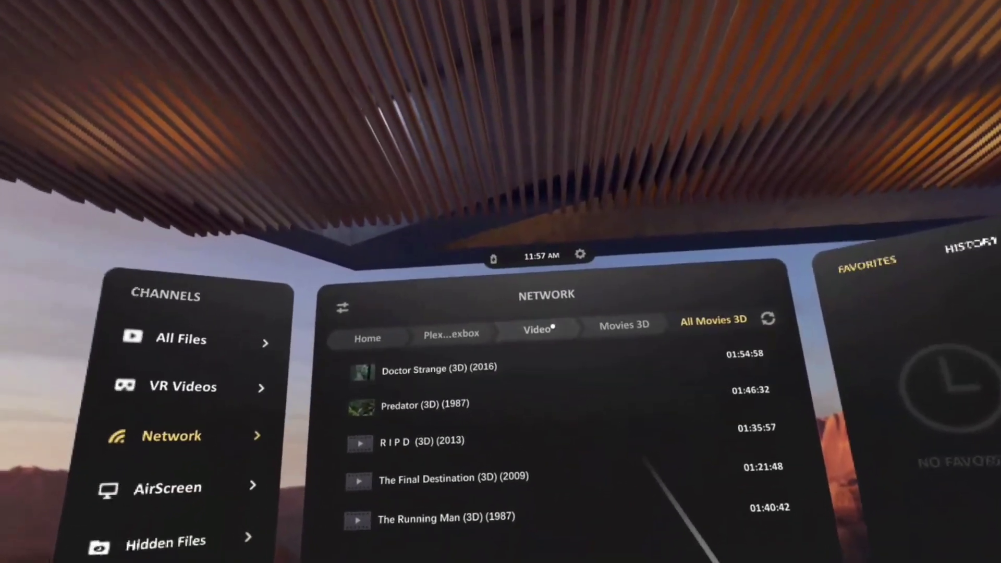
click(553, 326)
scroll(576, 453, down, 2)
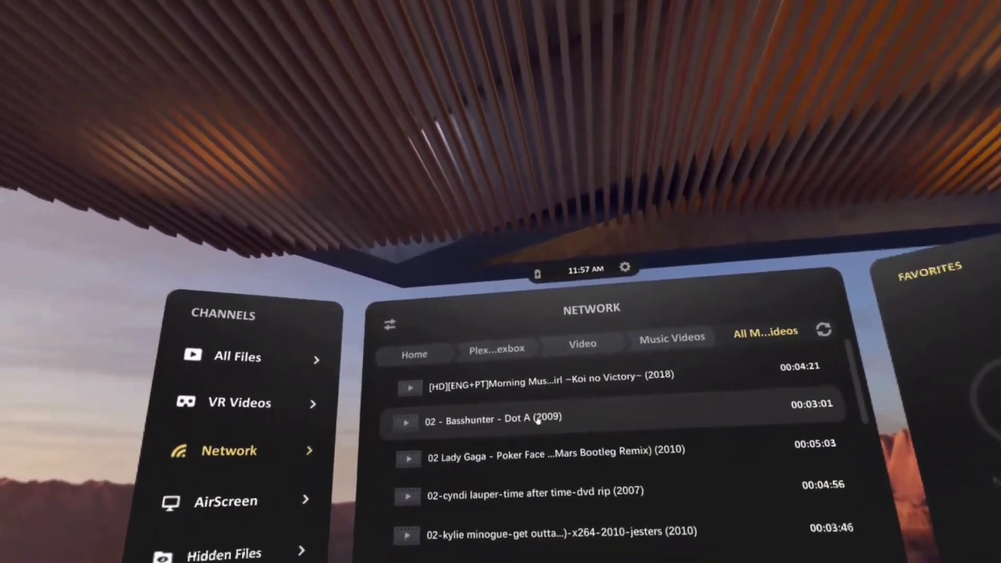
scroll(555, 449, down, 5)
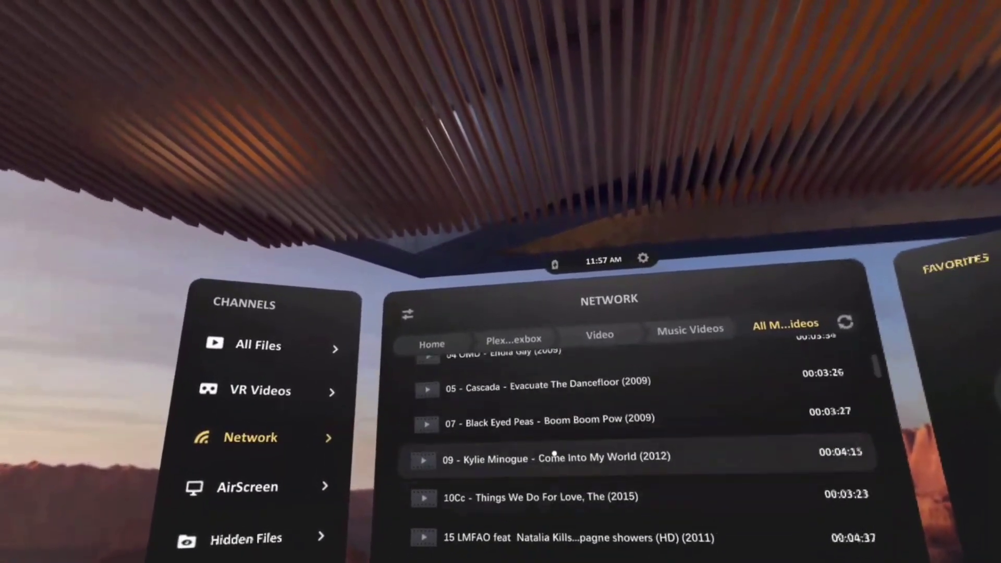
scroll(556, 449, up, 3)
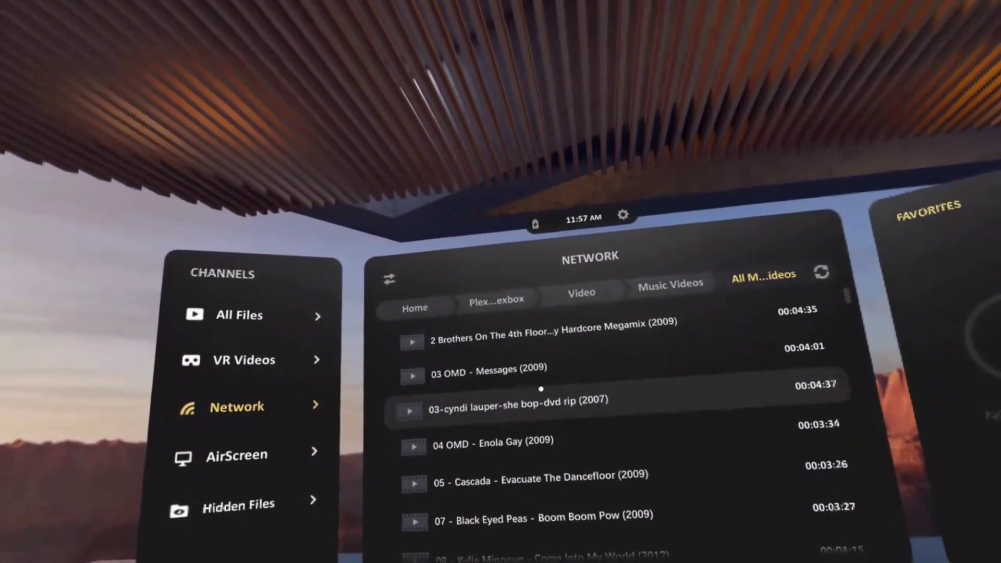
scroll(543, 392, up, 5)
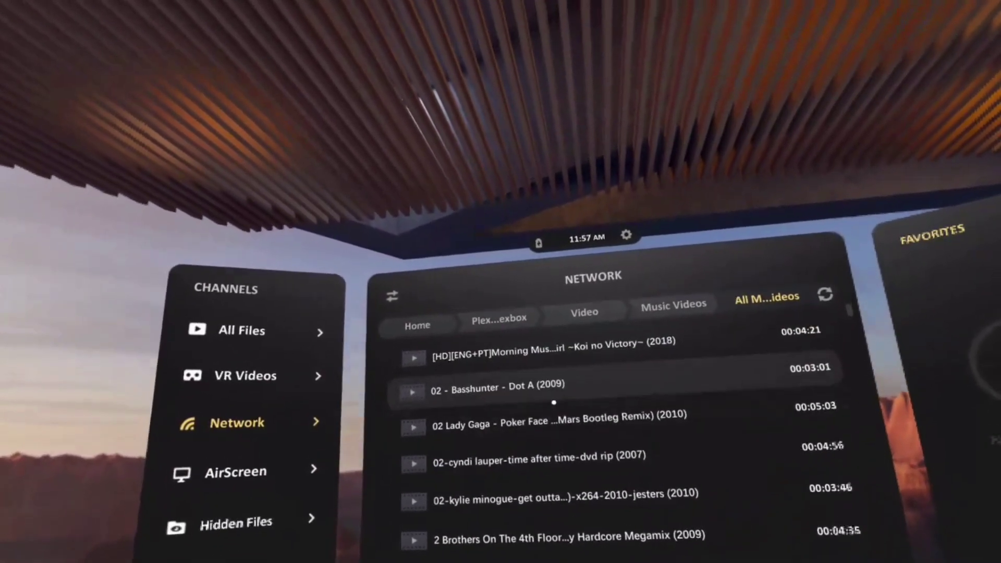
scroll(553, 402, down, 7)
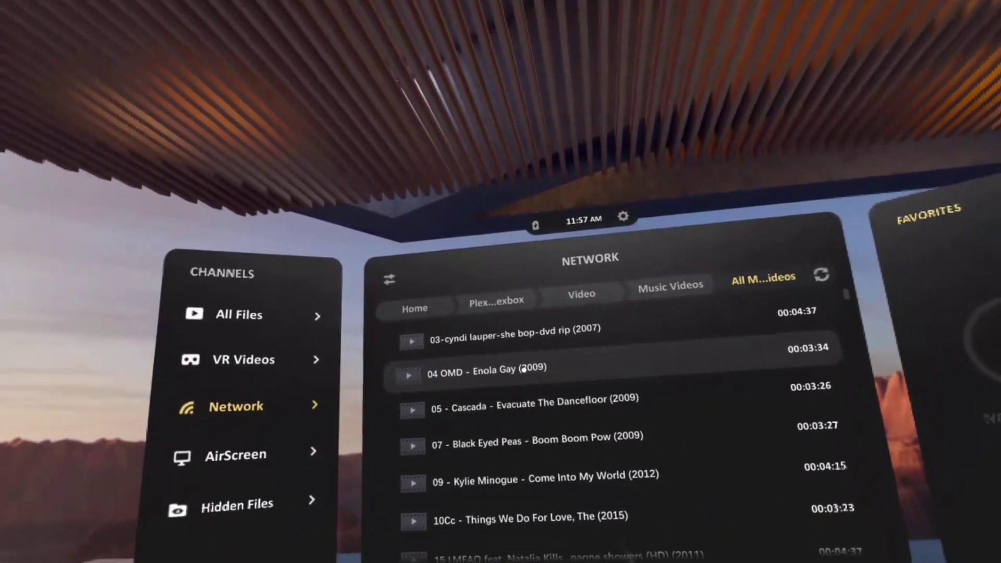
scroll(524, 368, down, 2)
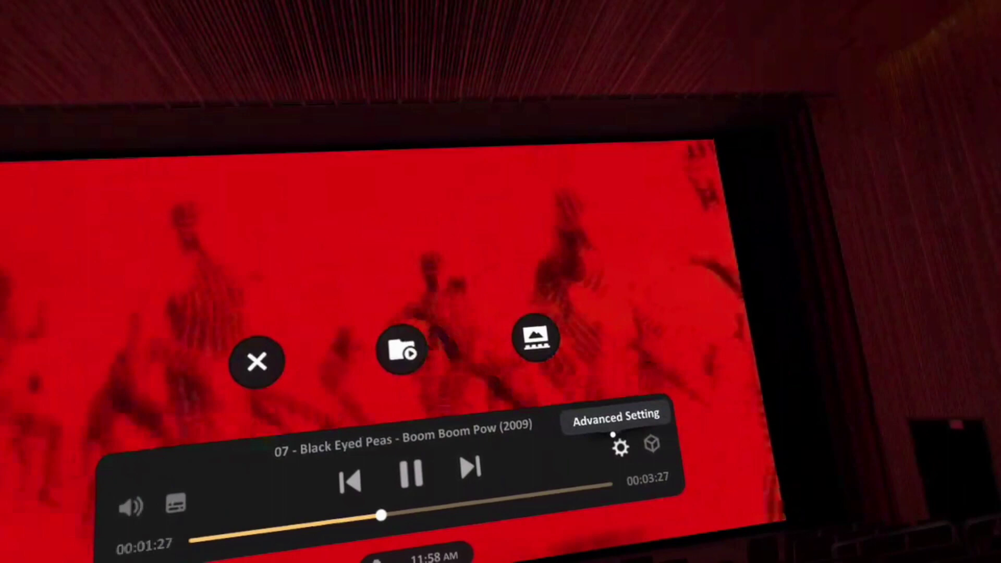
Lower Boom Boom Pow's playback speed from 1.25 back to 1 in Advanced Setting
click(613, 434)
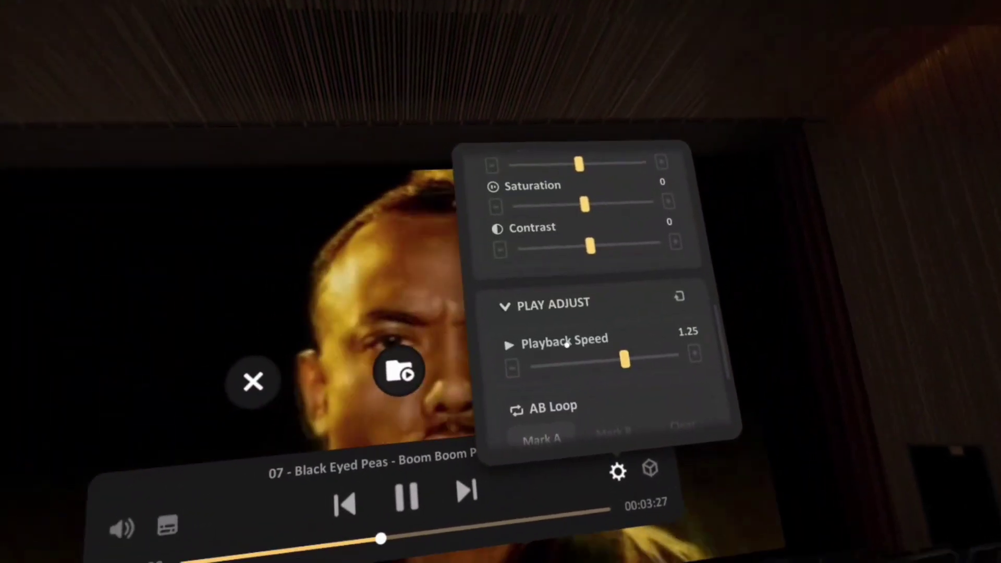
click(520, 321)
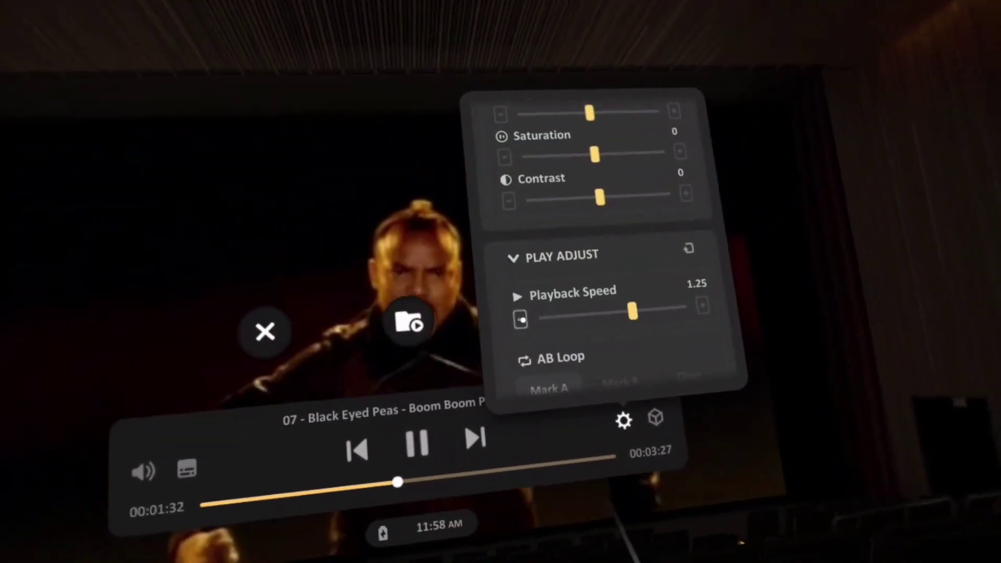